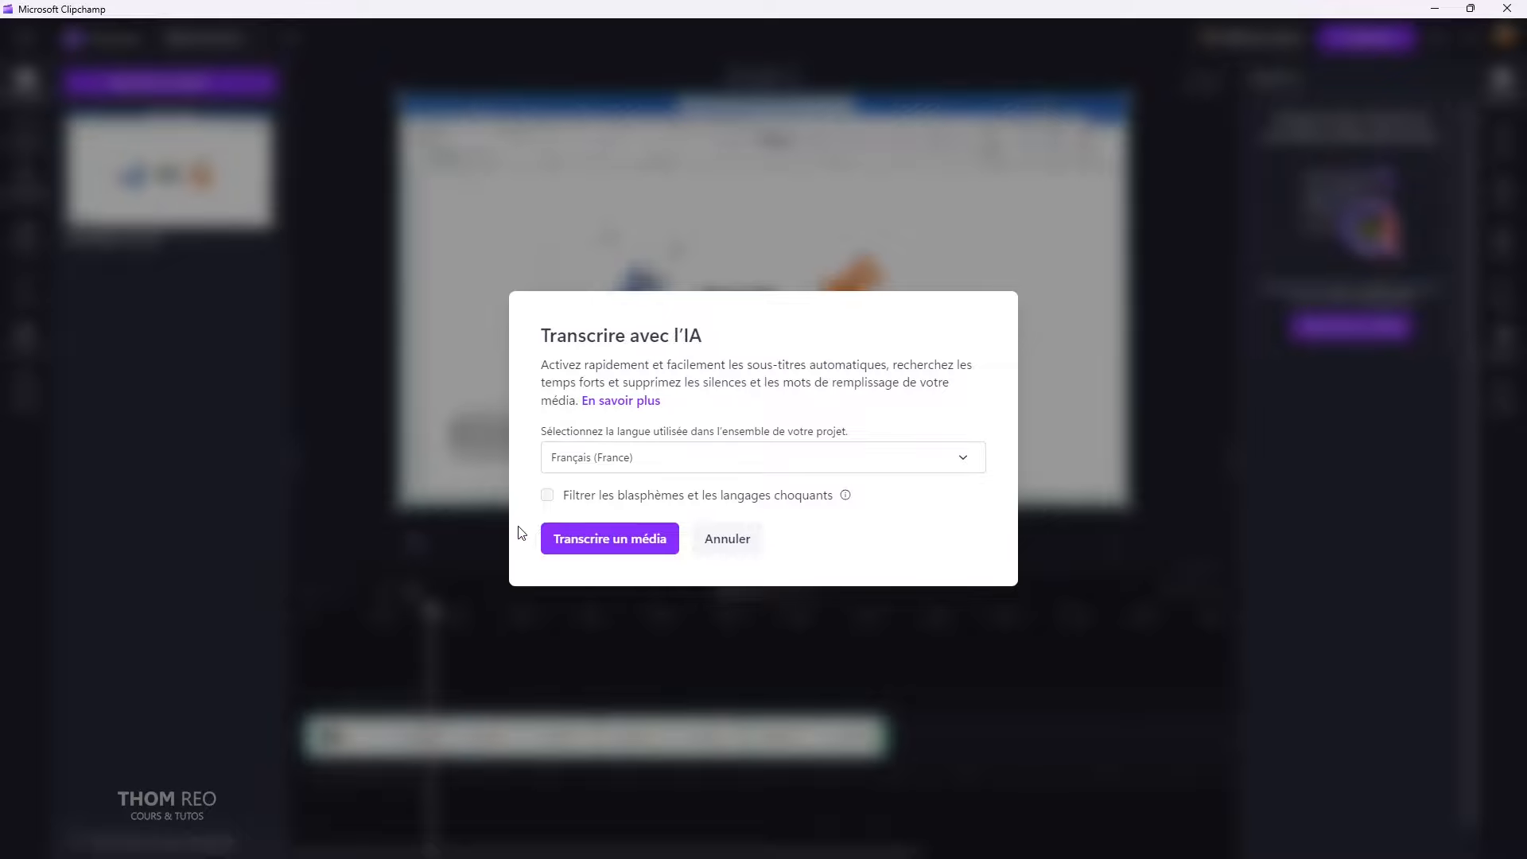
- Transcribe the project's media with AI in Français (France) and look through the generated transcript
{"action": "left_click", "coordinate": [589, 548]}
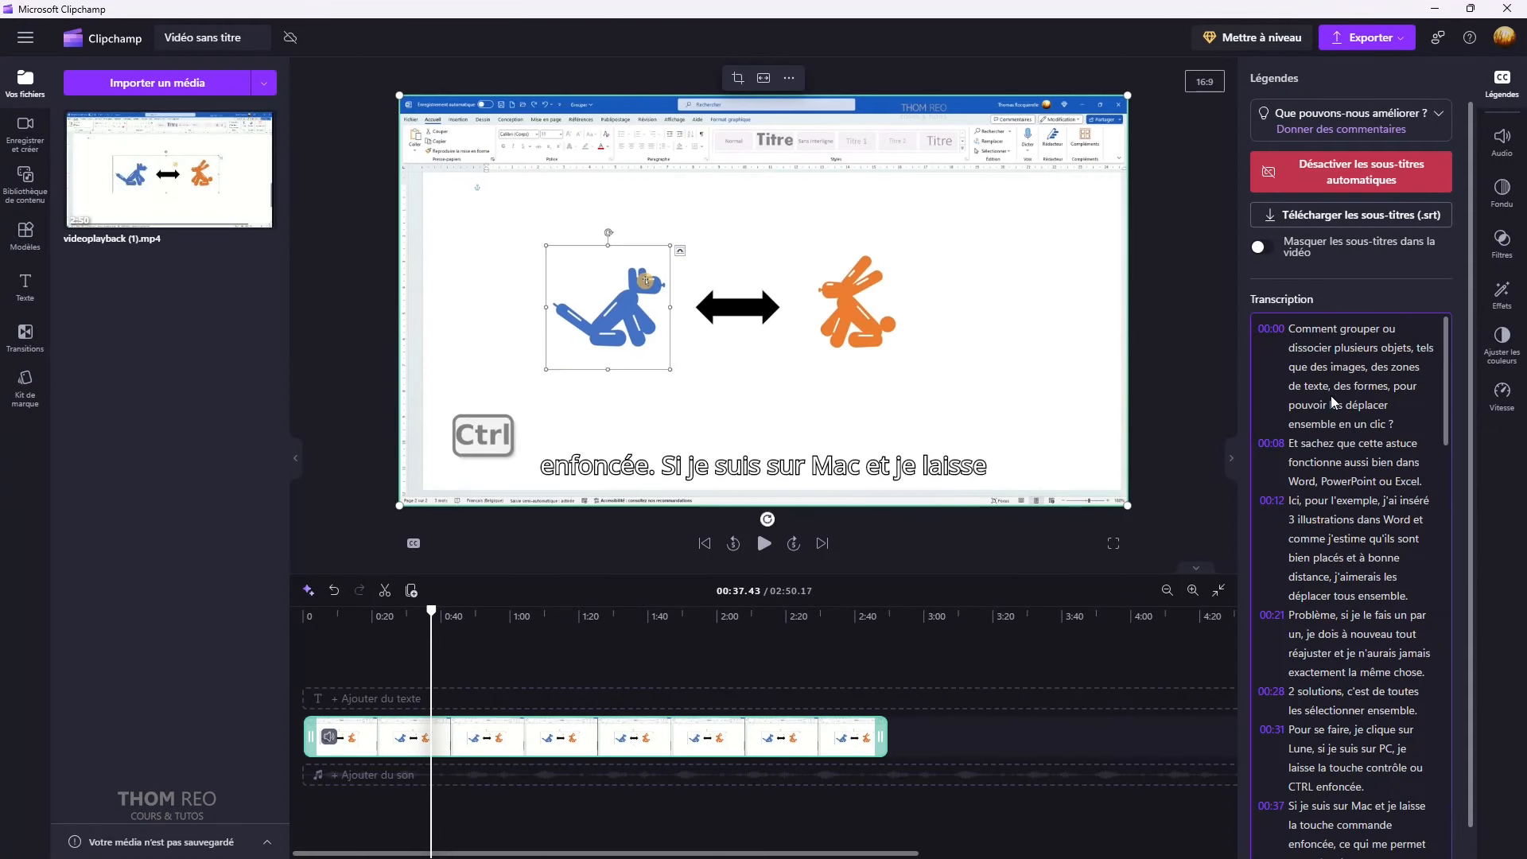
{"action": "scroll", "coordinate": [1333, 394], "scroll_direction": "down", "scroll_amount": 20}
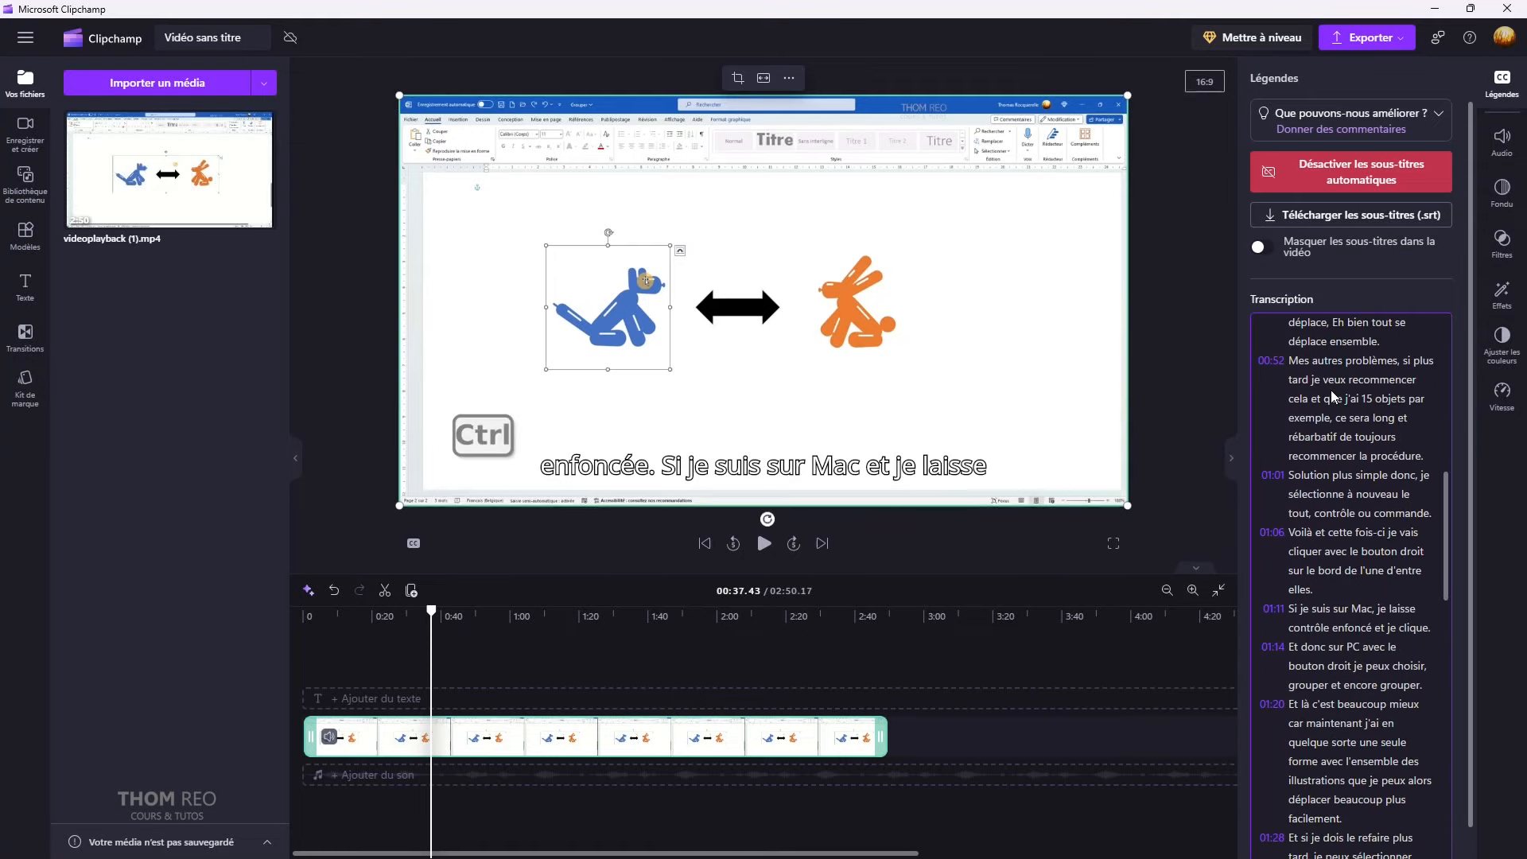
{"action": "scroll", "coordinate": [1332, 393], "scroll_direction": "down", "scroll_amount": 10}
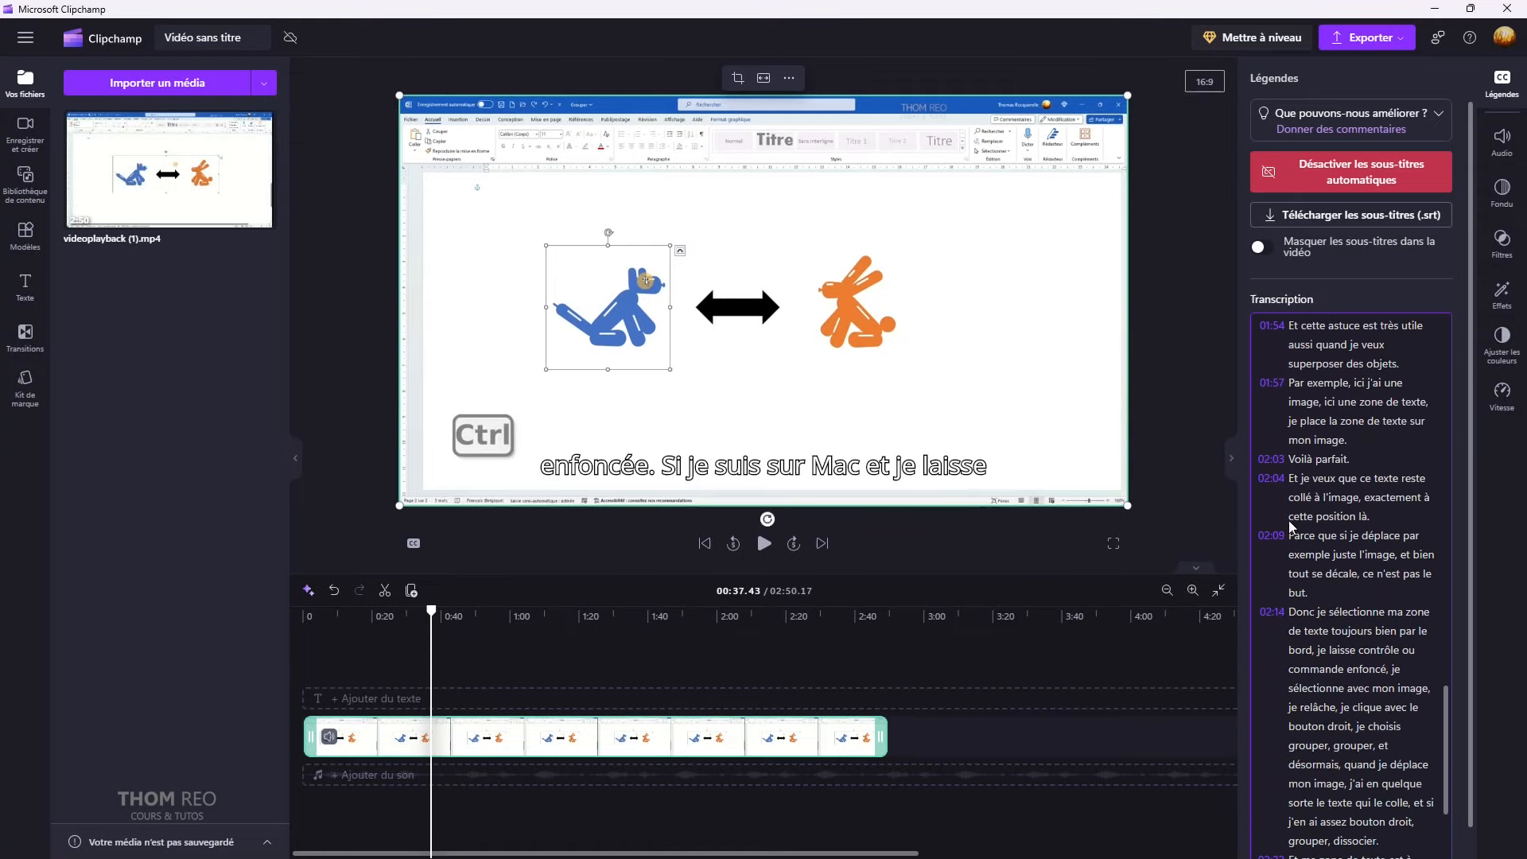
{"action": "scroll", "coordinate": [1276, 436], "scroll_direction": "up", "scroll_amount": 20}
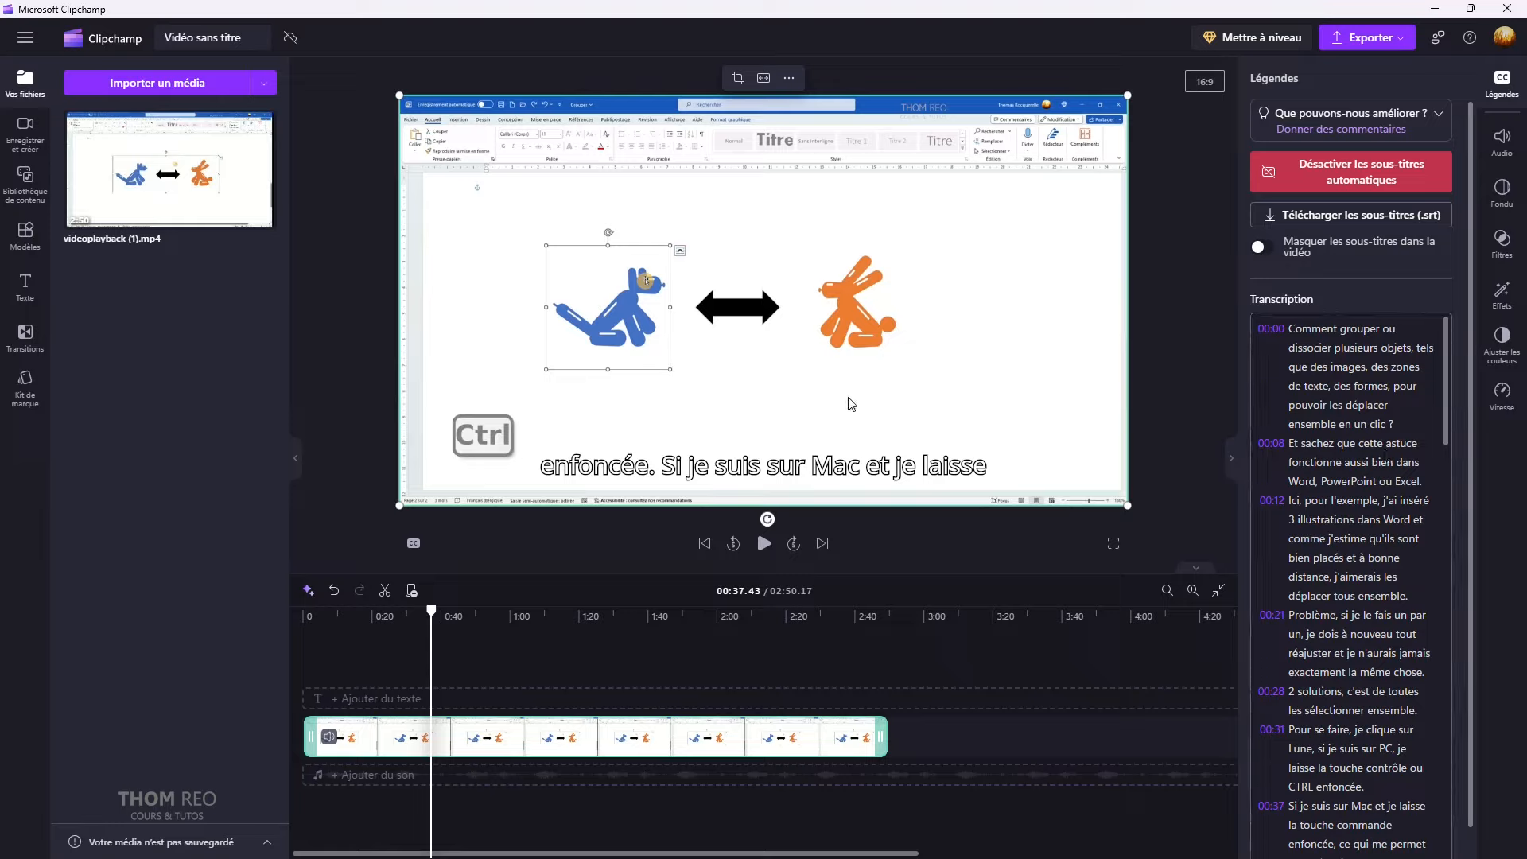
- Preview the automatic captions during playback and at about 1:24, and try hiding them in the video
{"action": "key", "text": "space"}
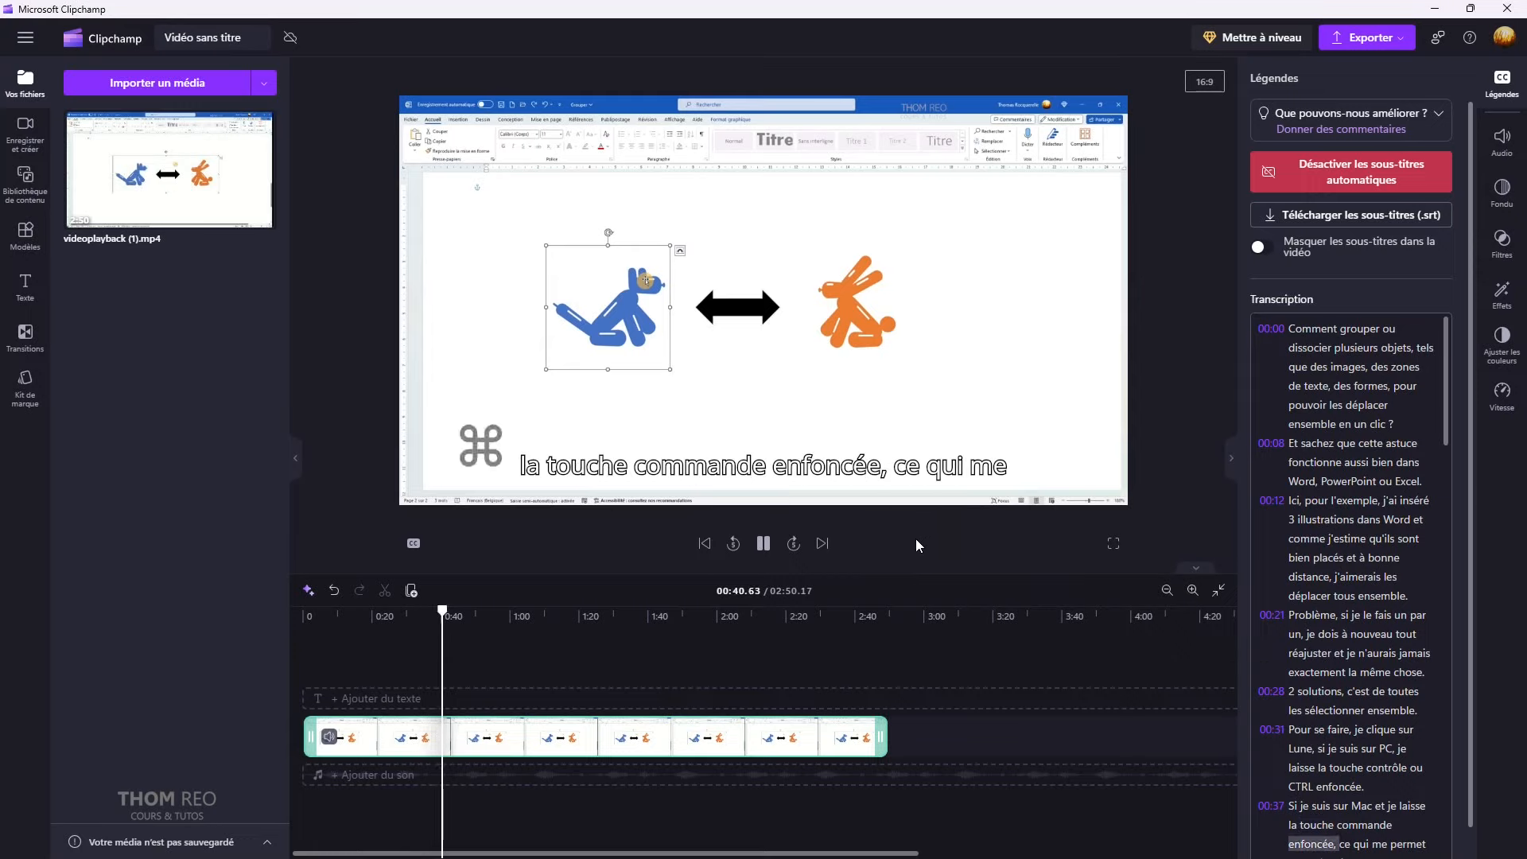
{"action": "left_click", "coordinate": [764, 543]}
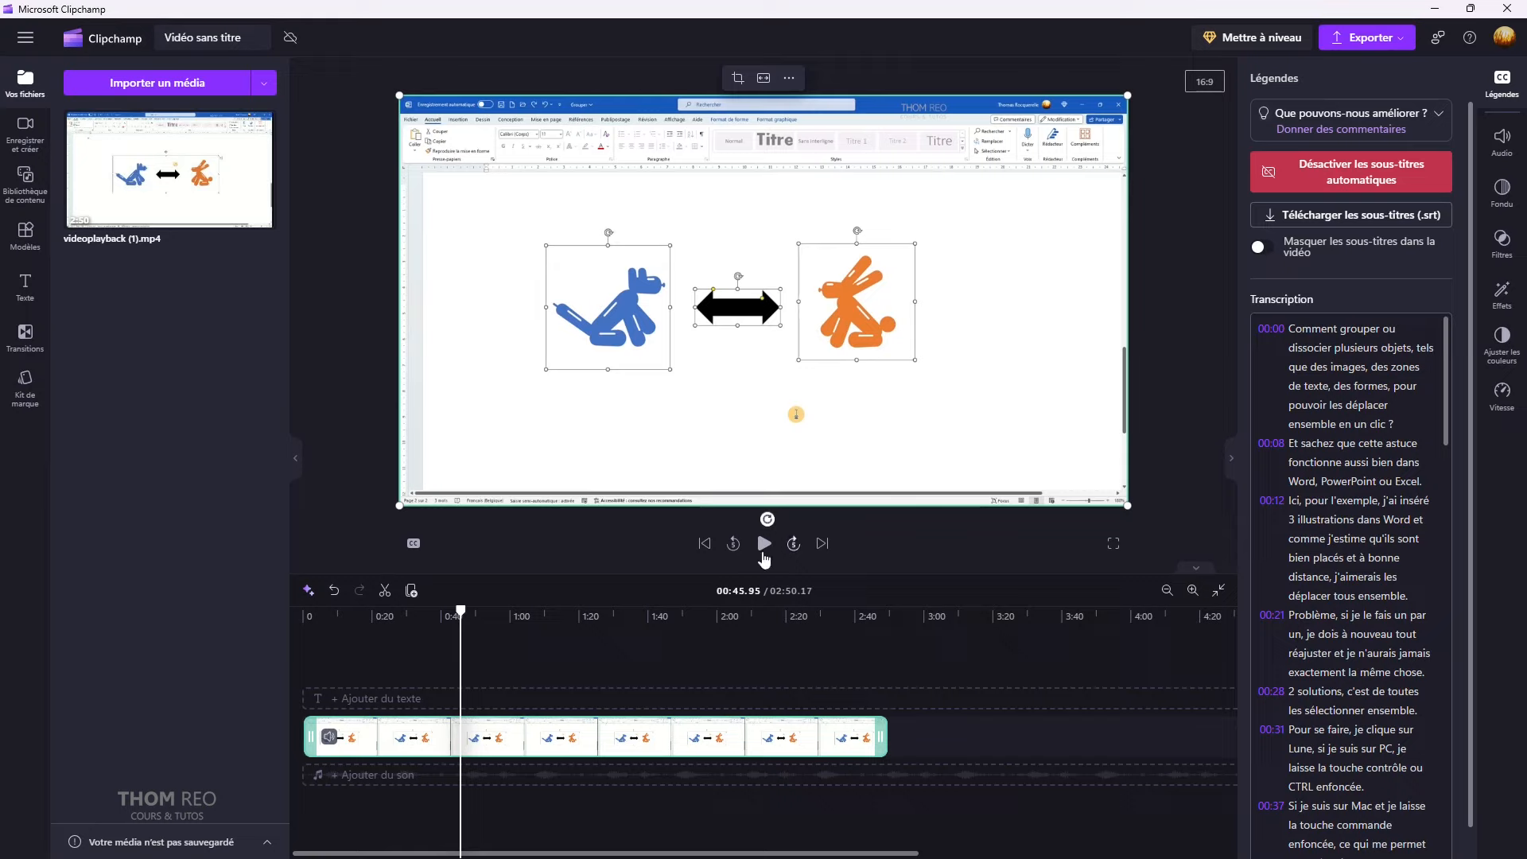
{"action": "left_click", "coordinate": [592, 628]}
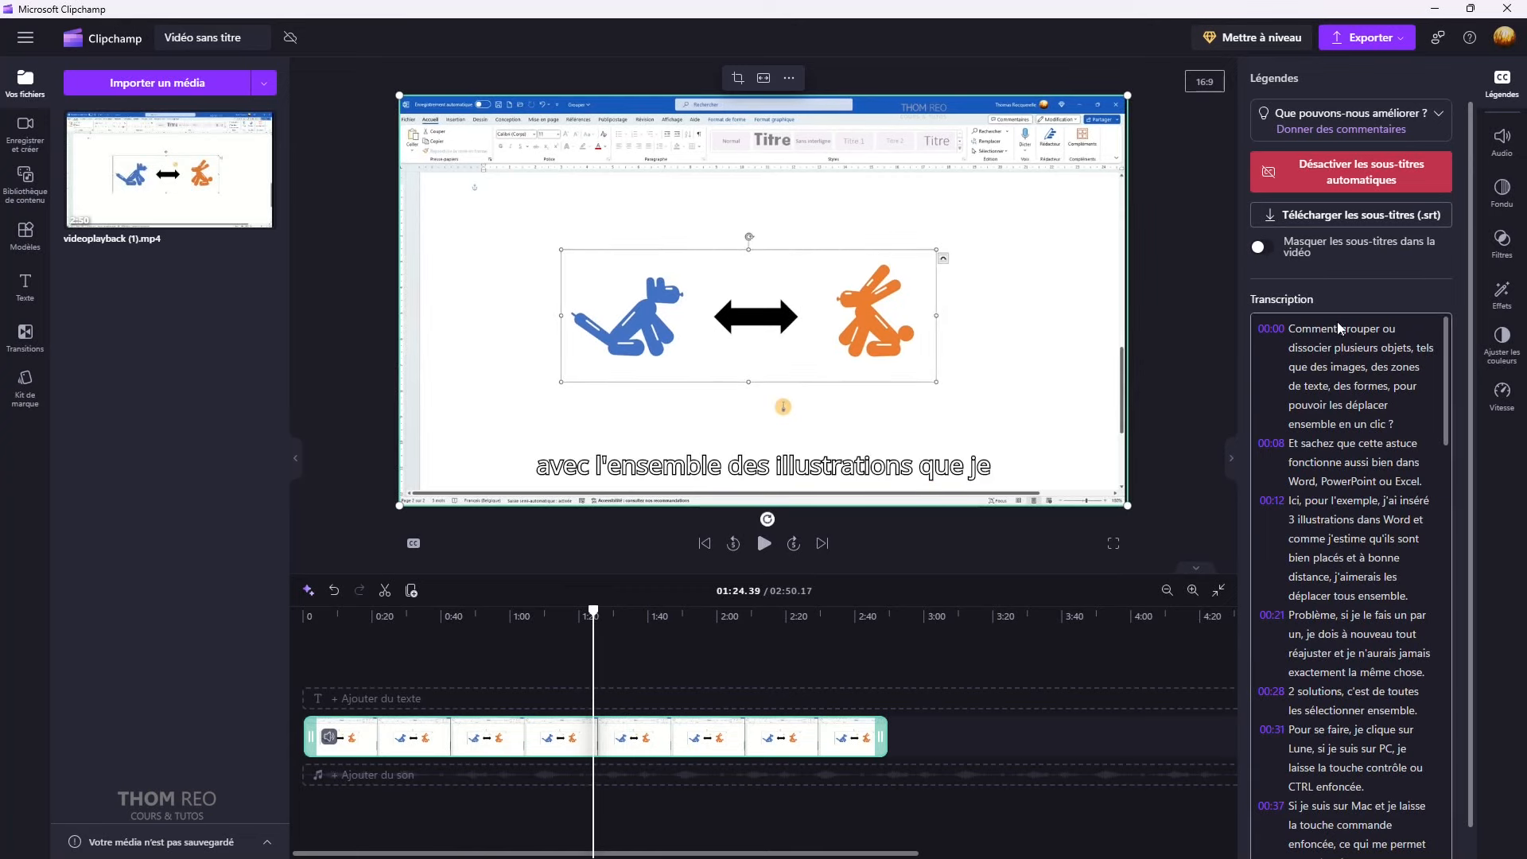
{"action": "left_click", "coordinate": [1269, 255]}
{"action": "left_click", "coordinate": [1269, 254]}
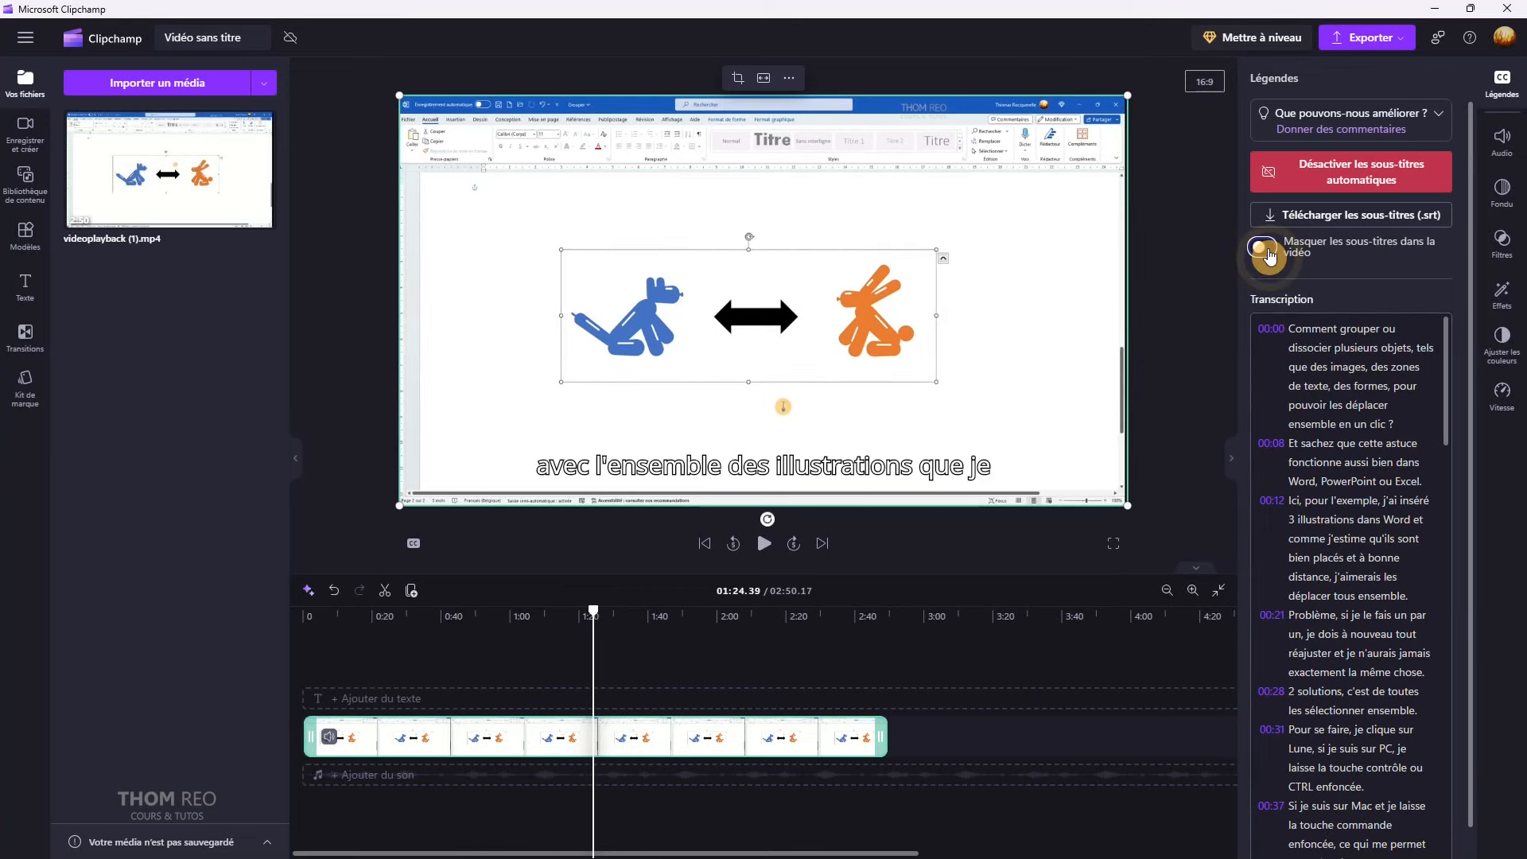
- Insert "que" after "Mac et" in the 00:37 transcript line
{"action": "scroll", "coordinate": [1318, 427], "scroll_direction": "down", "scroll_amount": 5}
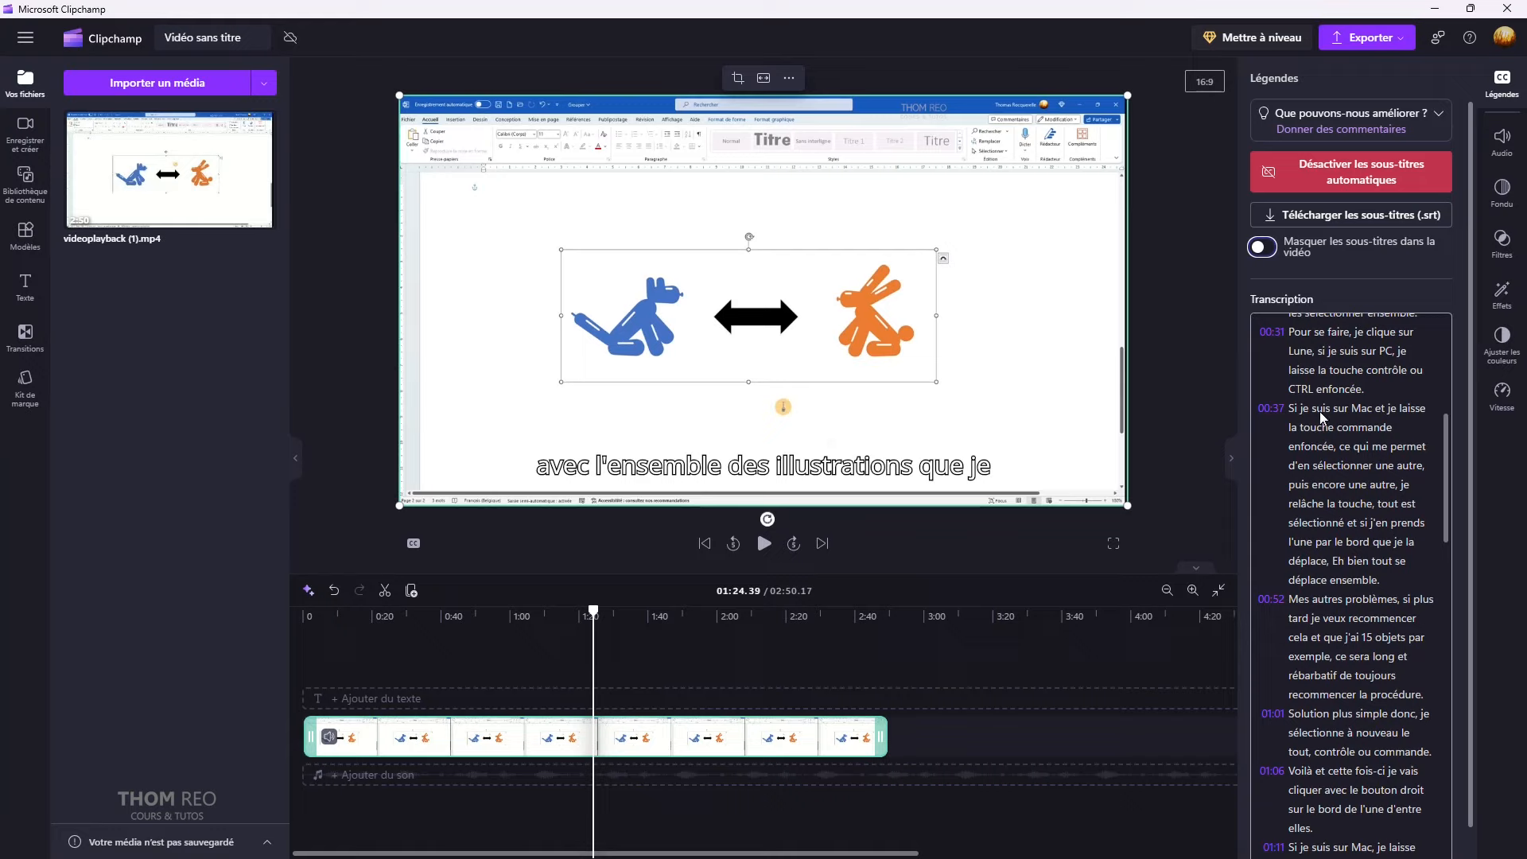
{"action": "left_click", "coordinate": [1386, 411]}
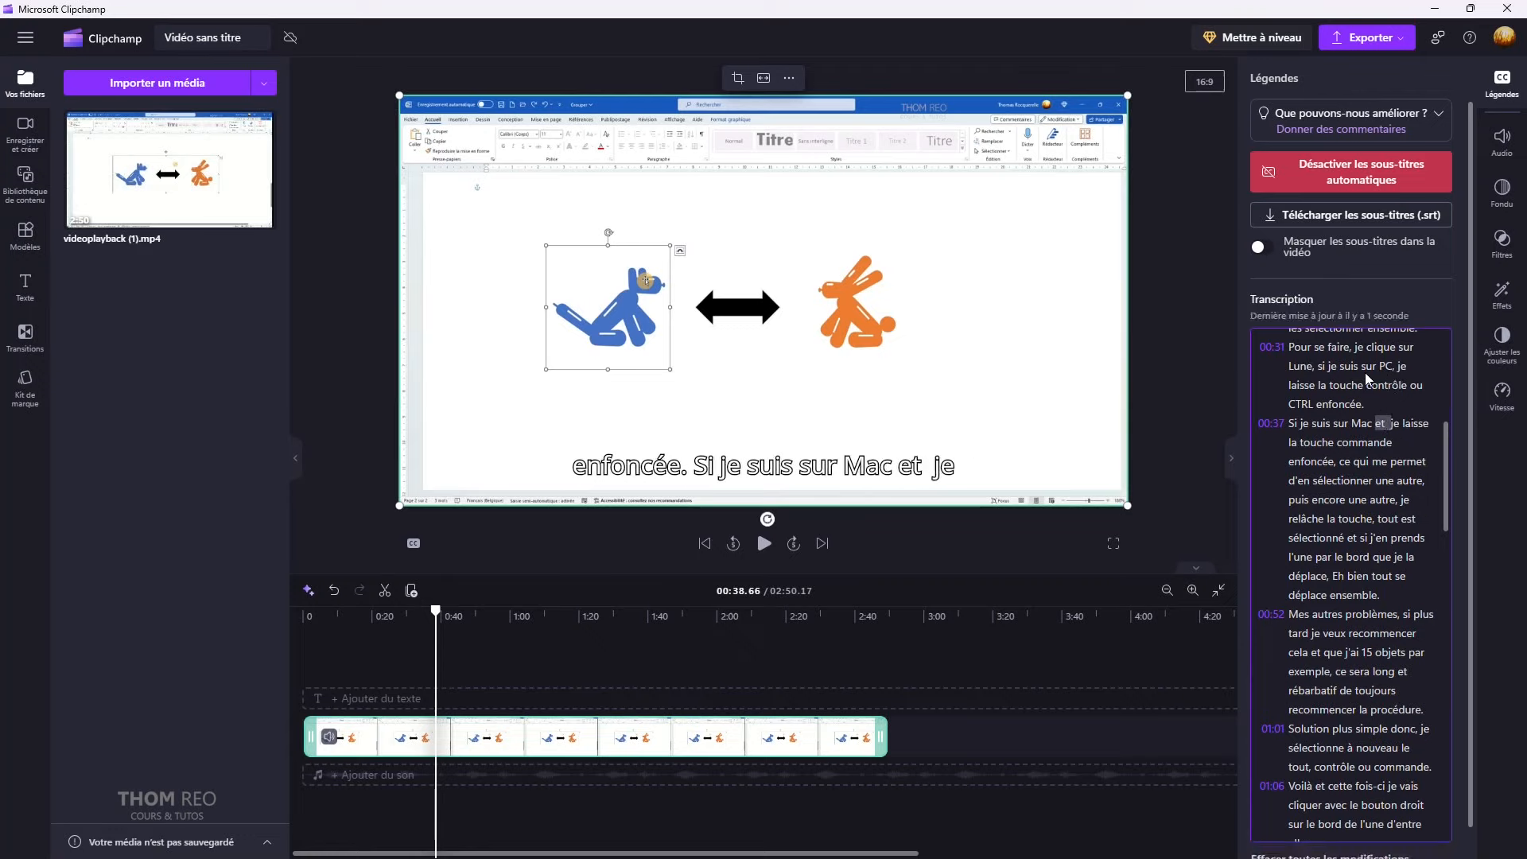
{"action": "type", "text": "que "}
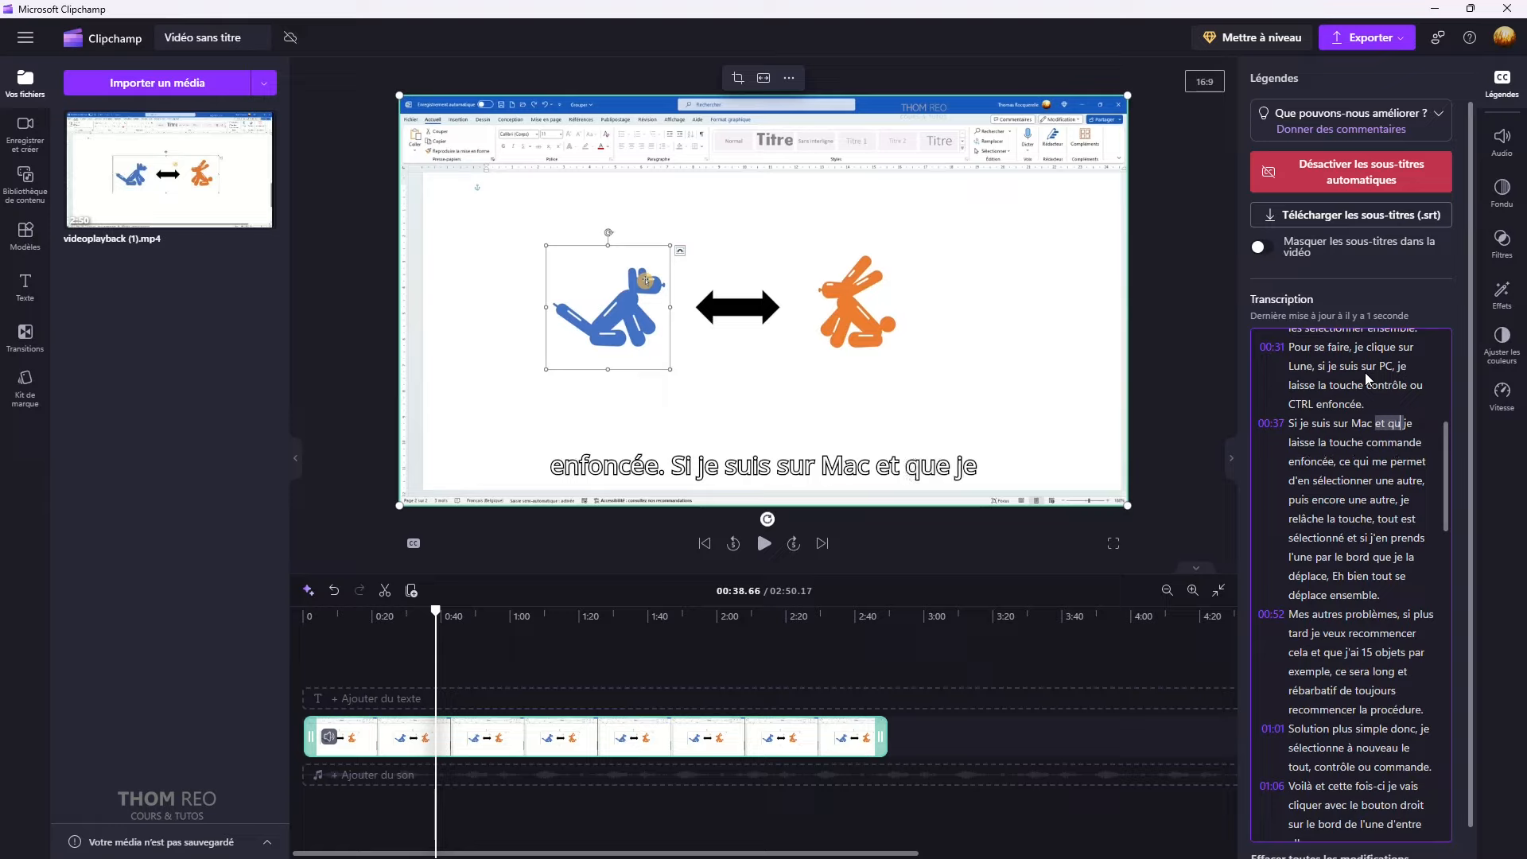
{"action": "type", "text": "que"}
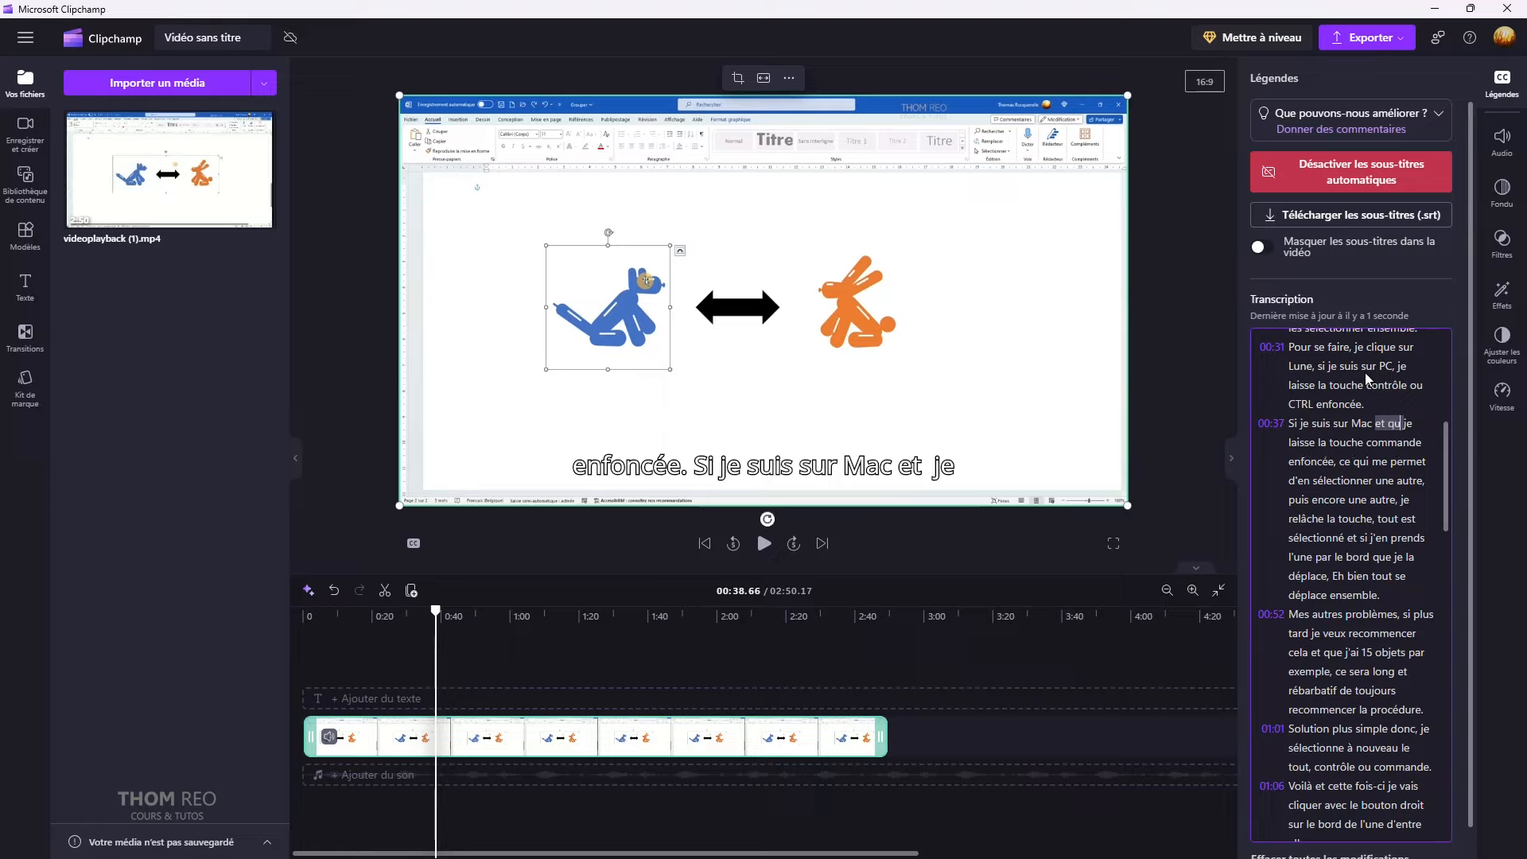
- Change "commande" to "Command" enclosed in quotation marks in the 00:37 transcript line
{"action": "left_click", "coordinate": [1376, 443]}
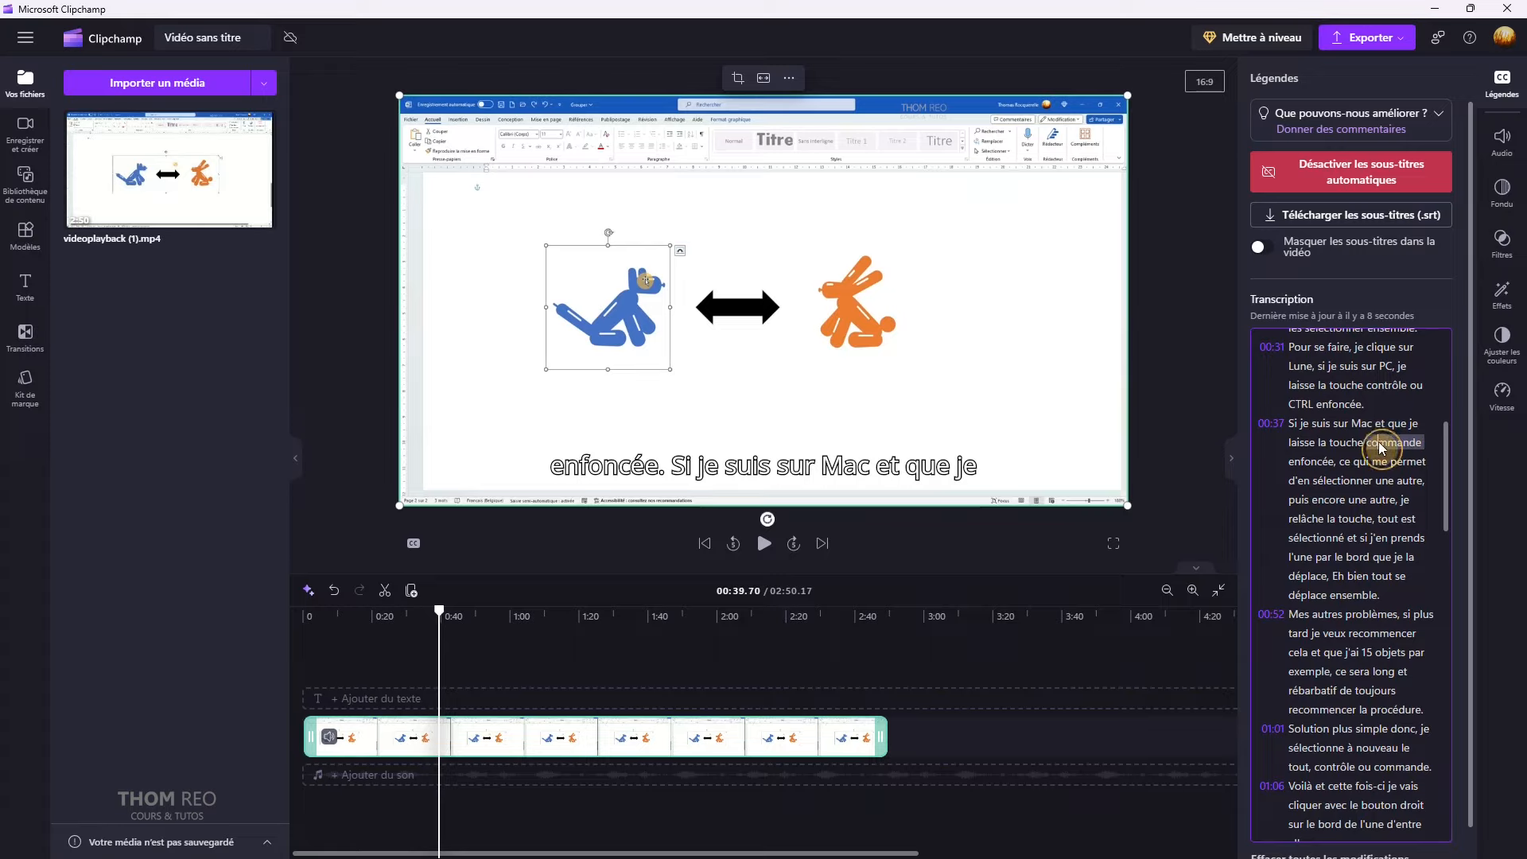
{"action": "left_click", "coordinate": [1370, 444]}
{"action": "type", "text": "\""}
{"action": "left_click", "coordinate": [1424, 447]}
{"action": "type", "text": "\""}
{"action": "key", "text": "BackSpace"}
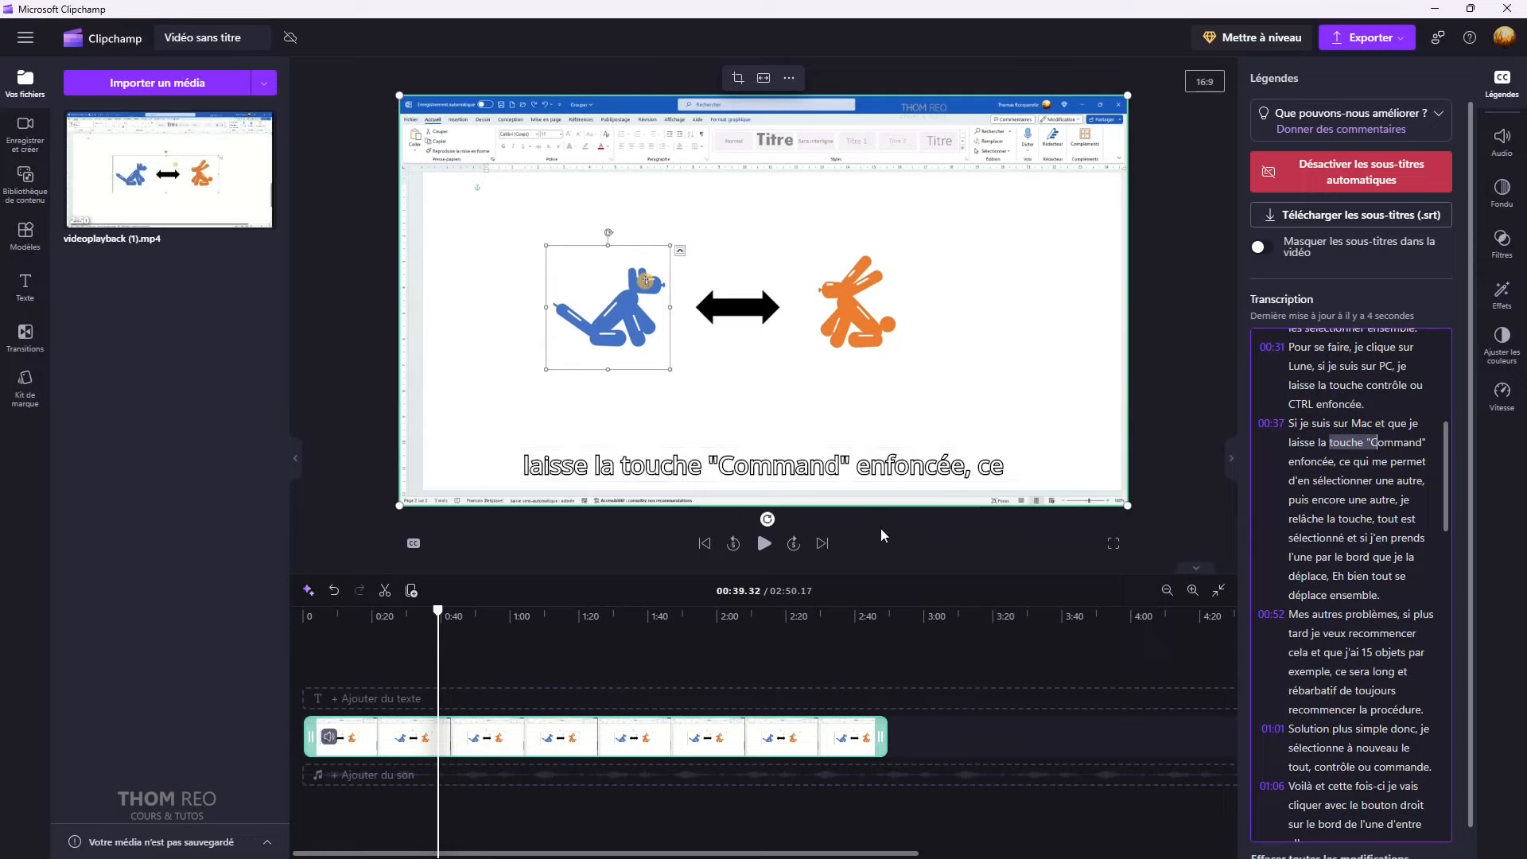
- Review the remaining transcript lines through to the end and return to the beginning
{"action": "scroll", "coordinate": [1314, 506], "scroll_direction": "up", "scroll_amount": 5}
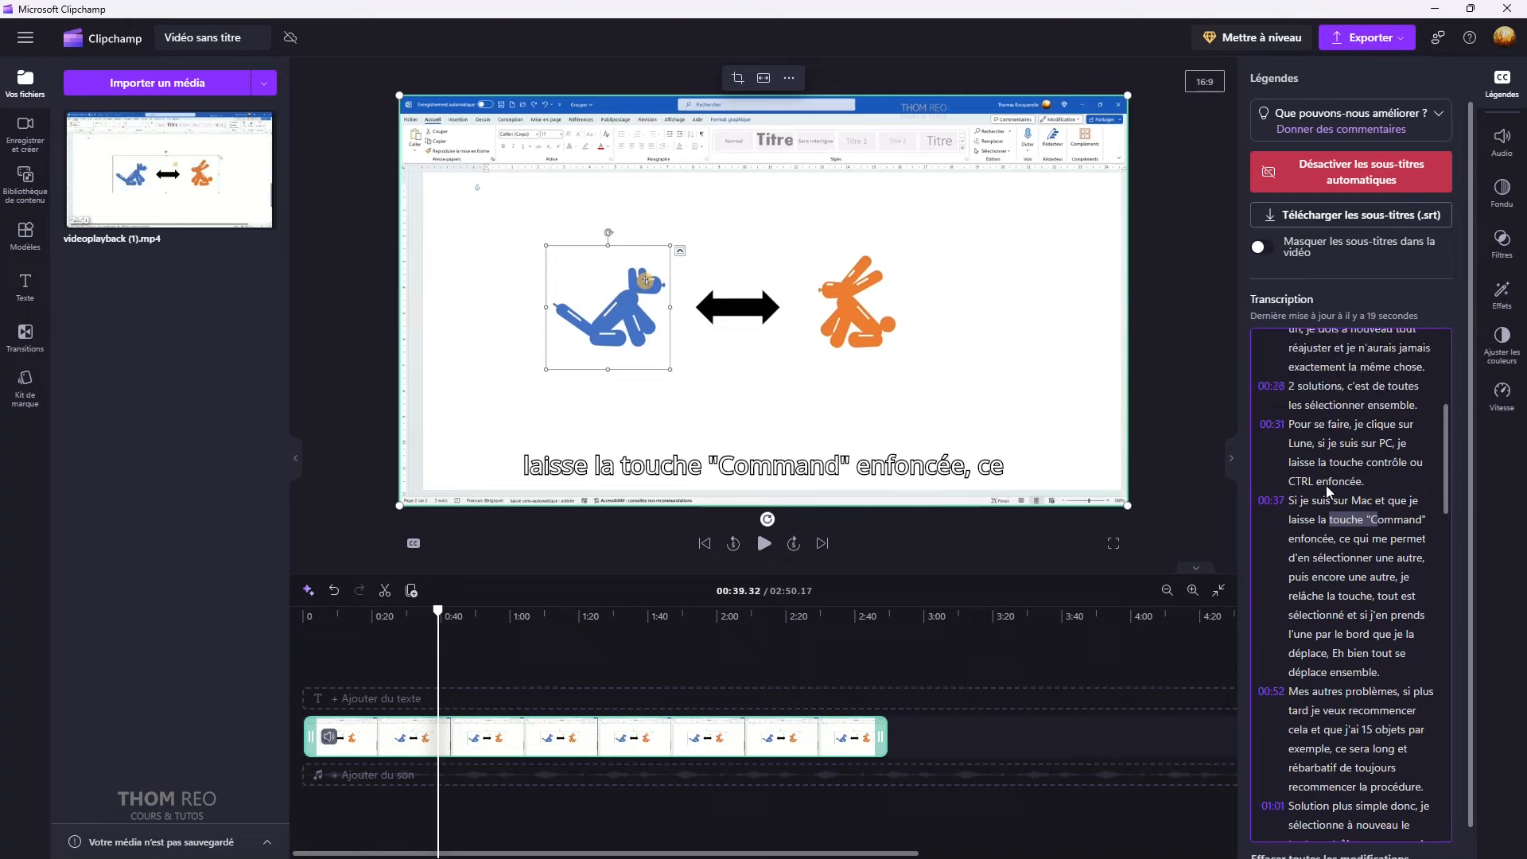
{"action": "scroll", "coordinate": [1338, 428], "scroll_direction": "down", "scroll_amount": 6}
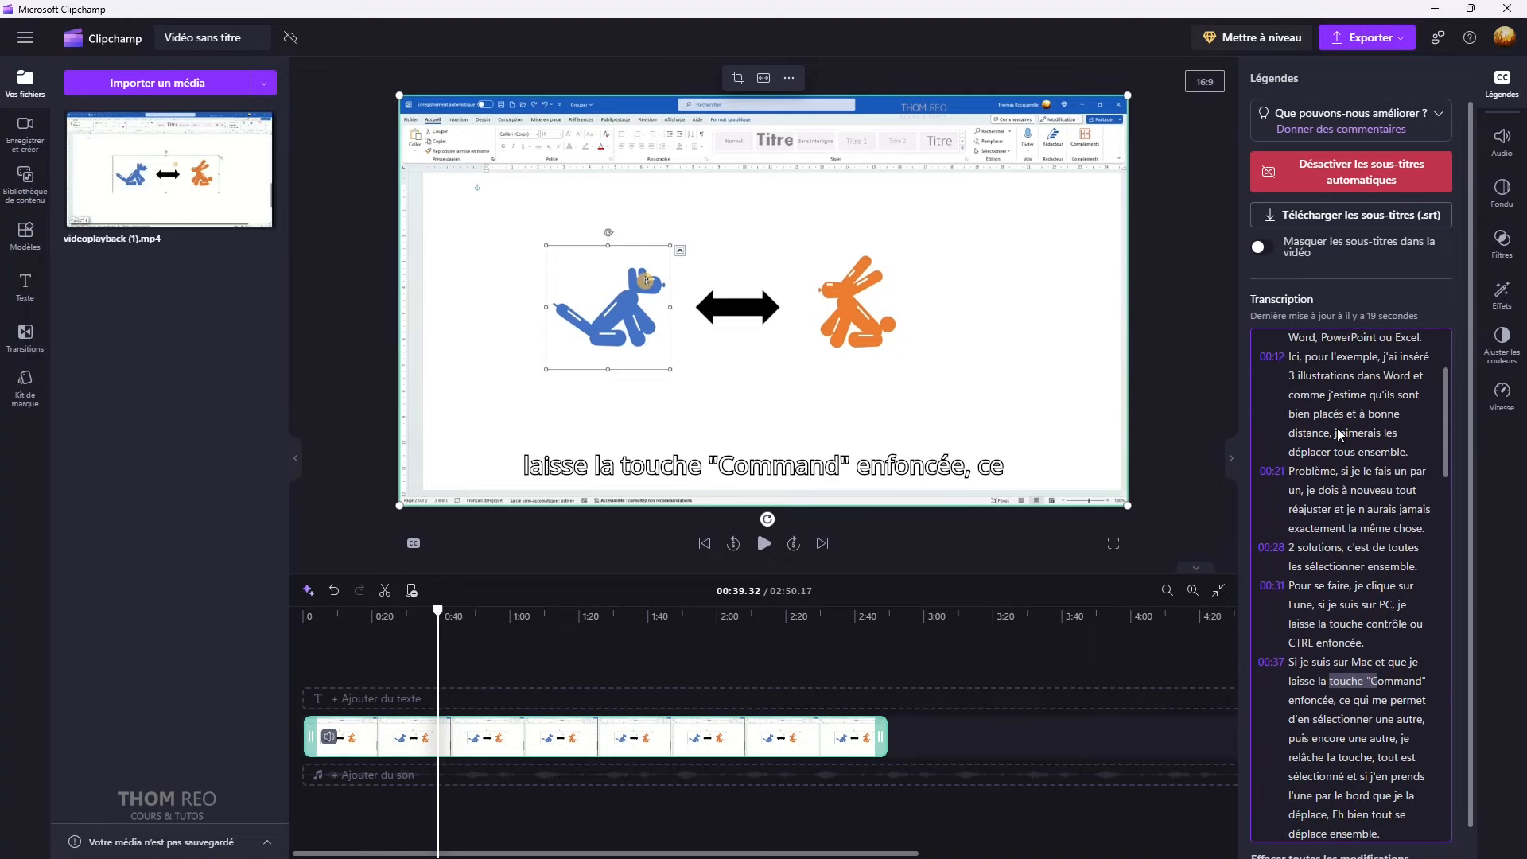
{"action": "scroll", "coordinate": [1336, 430], "scroll_direction": "down", "scroll_amount": 2}
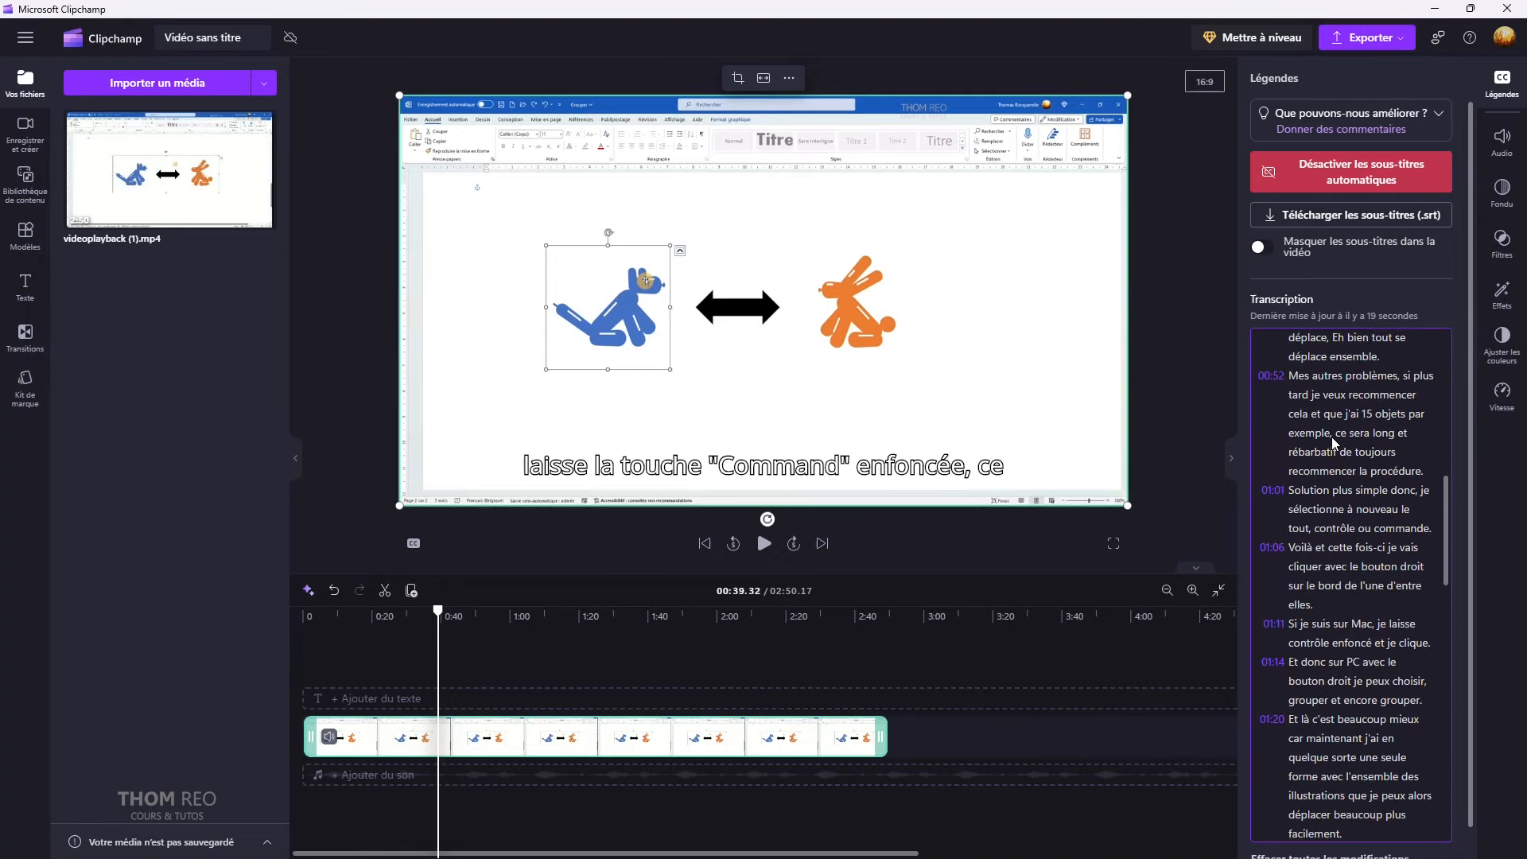
{"action": "scroll", "coordinate": [1324, 468], "scroll_direction": "down", "scroll_amount": 3}
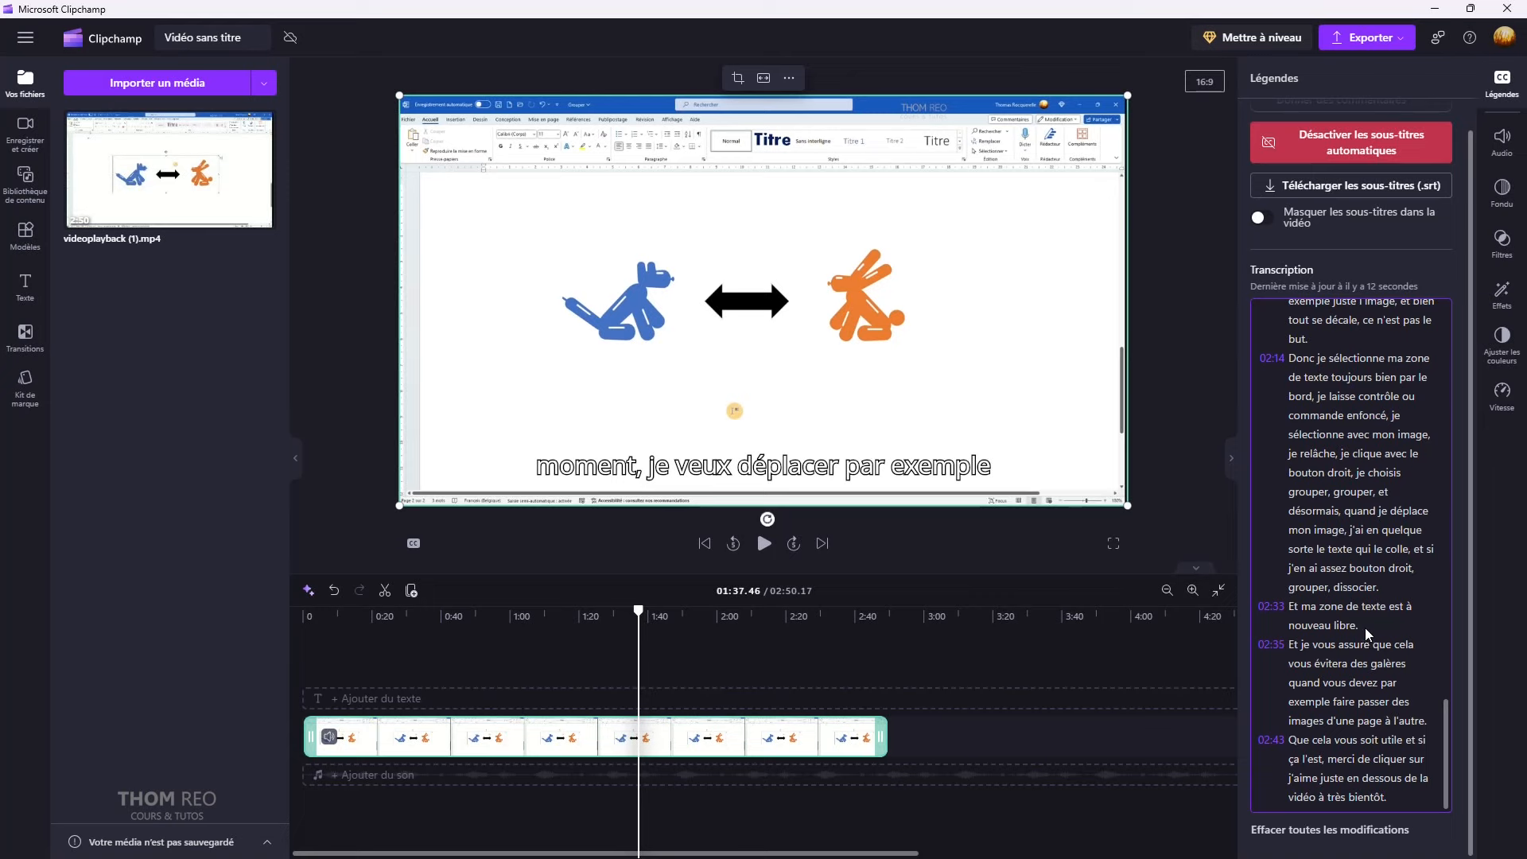
{"action": "scroll", "coordinate": [1348, 650], "scroll_direction": "up", "scroll_amount": 15}
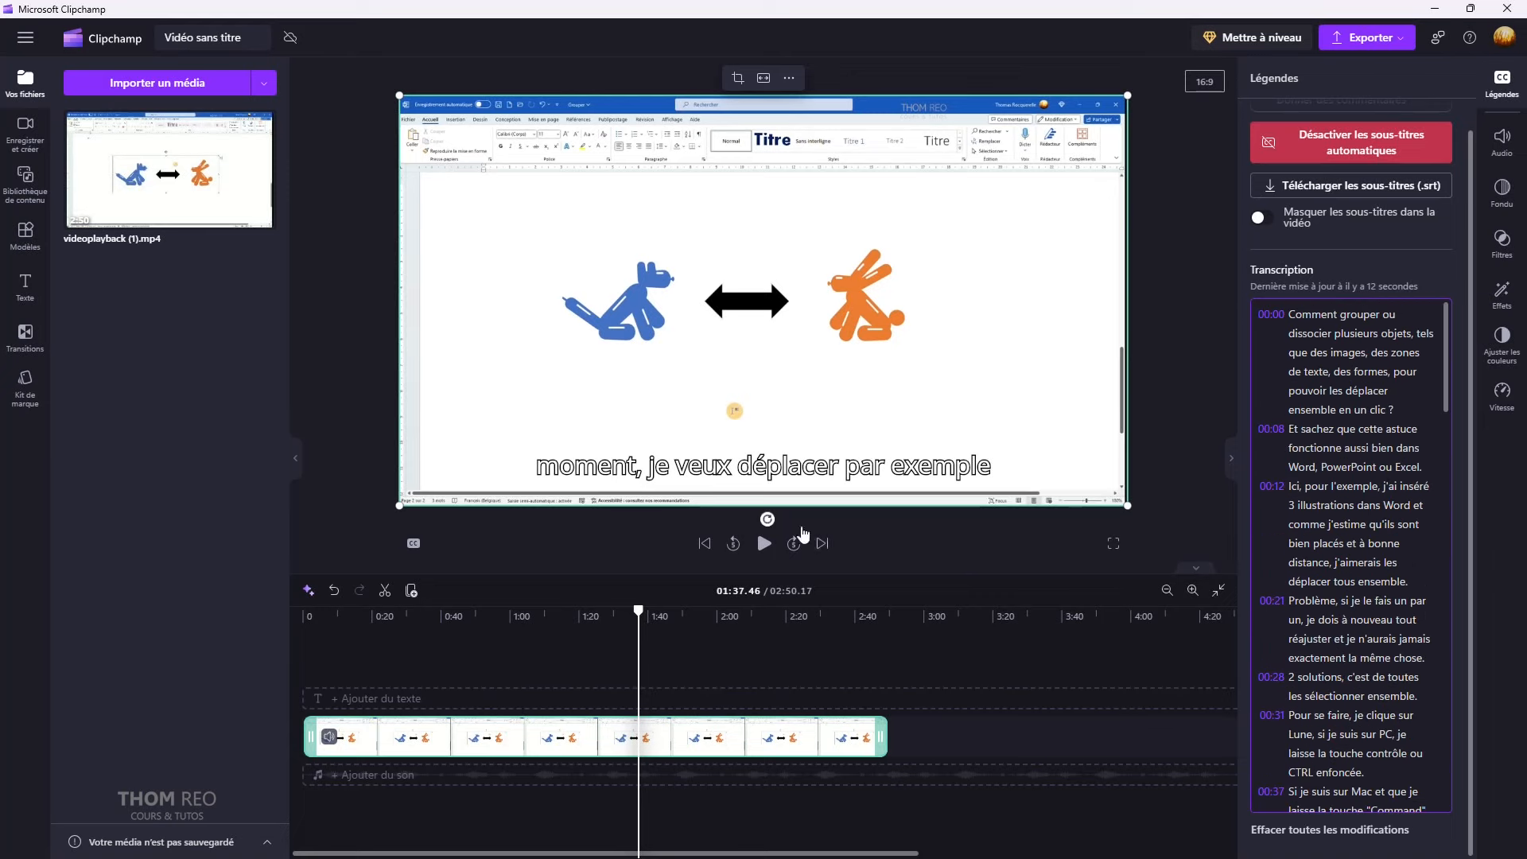
- Set the on-screen caption's text colour to dark red #BE0000 at full opacity after trying the fainter shades
{"action": "left_click", "coordinate": [776, 469]}
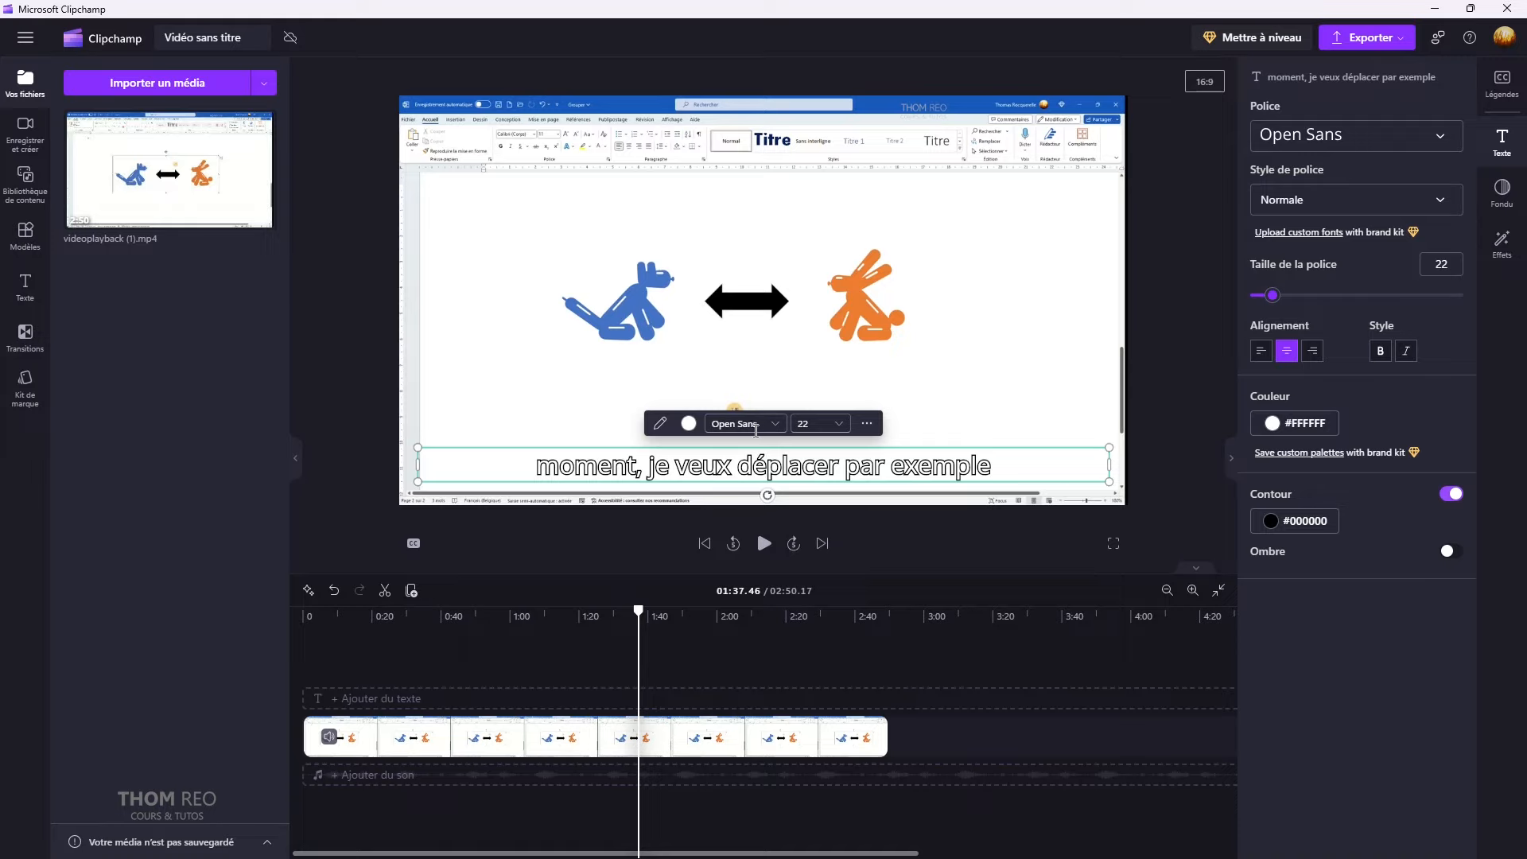
{"action": "left_click", "coordinate": [689, 424]}
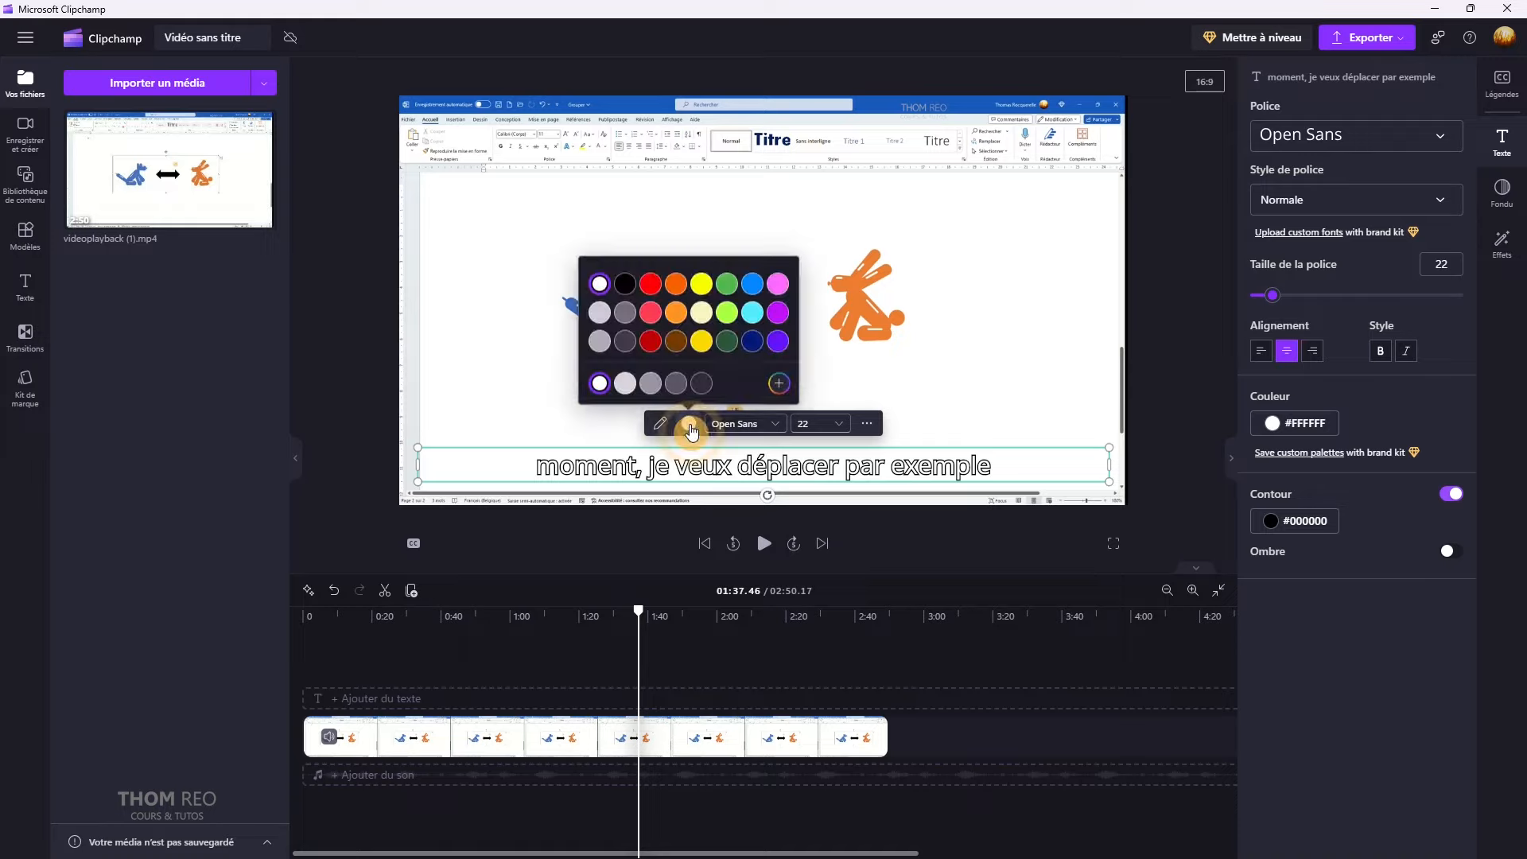
{"action": "left_click", "coordinate": [651, 344]}
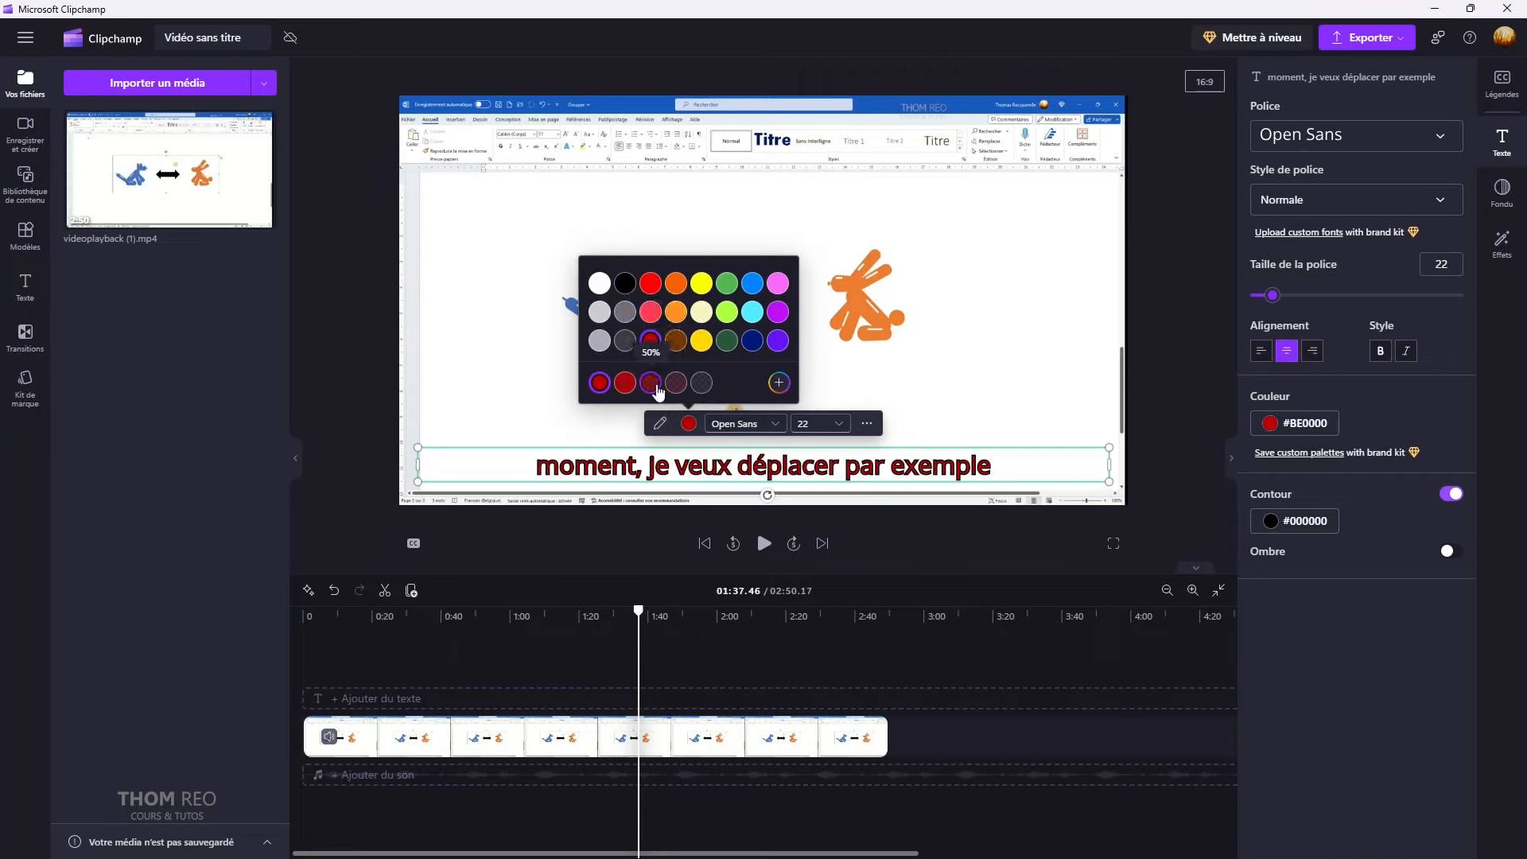
{"action": "left_click", "coordinate": [704, 385]}
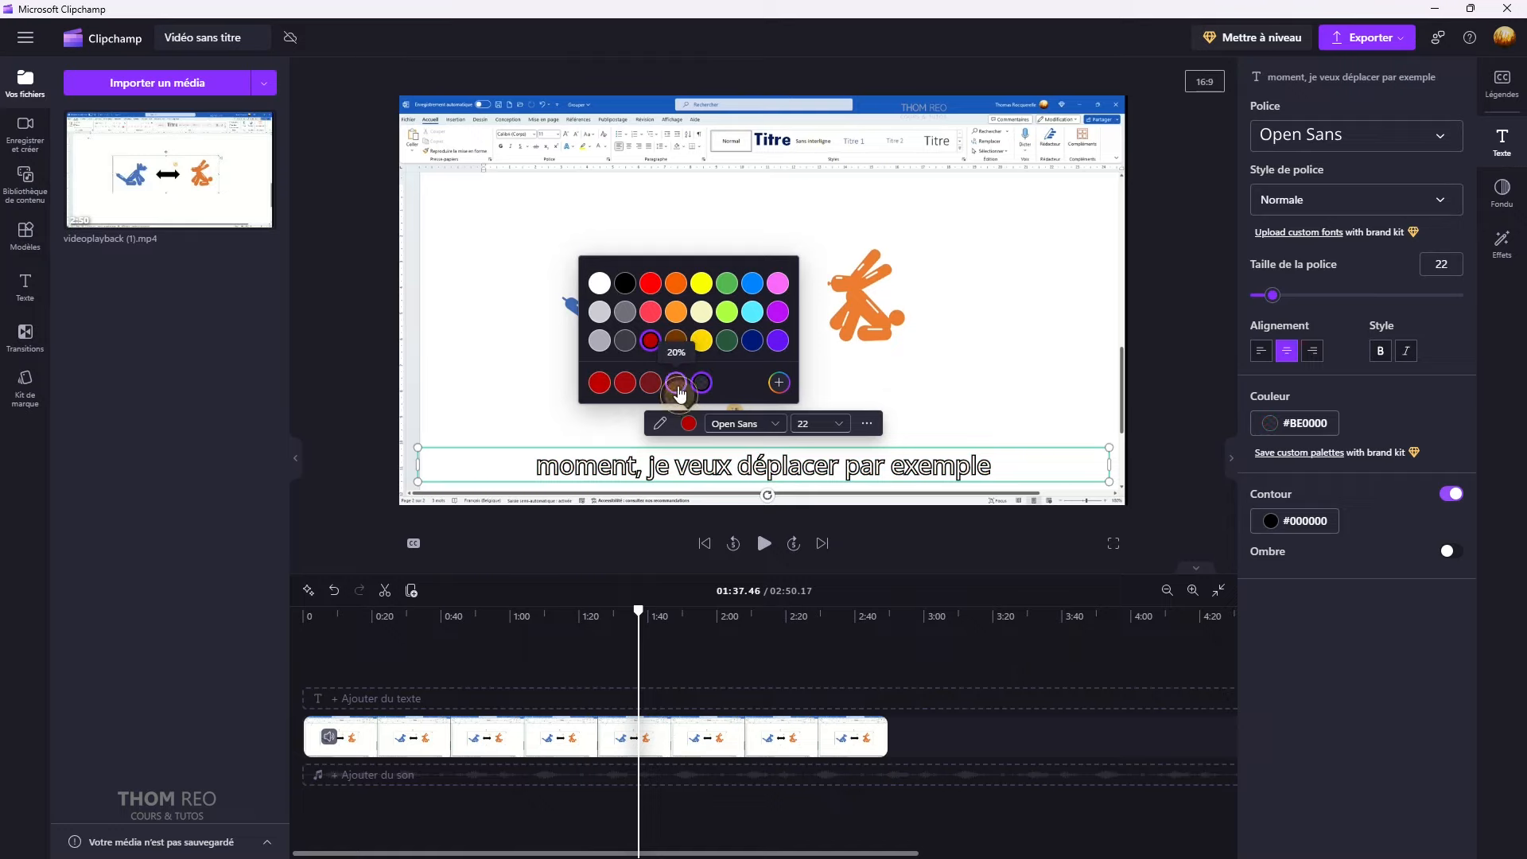
{"action": "left_click", "coordinate": [674, 385]}
{"action": "left_click", "coordinate": [651, 342]}
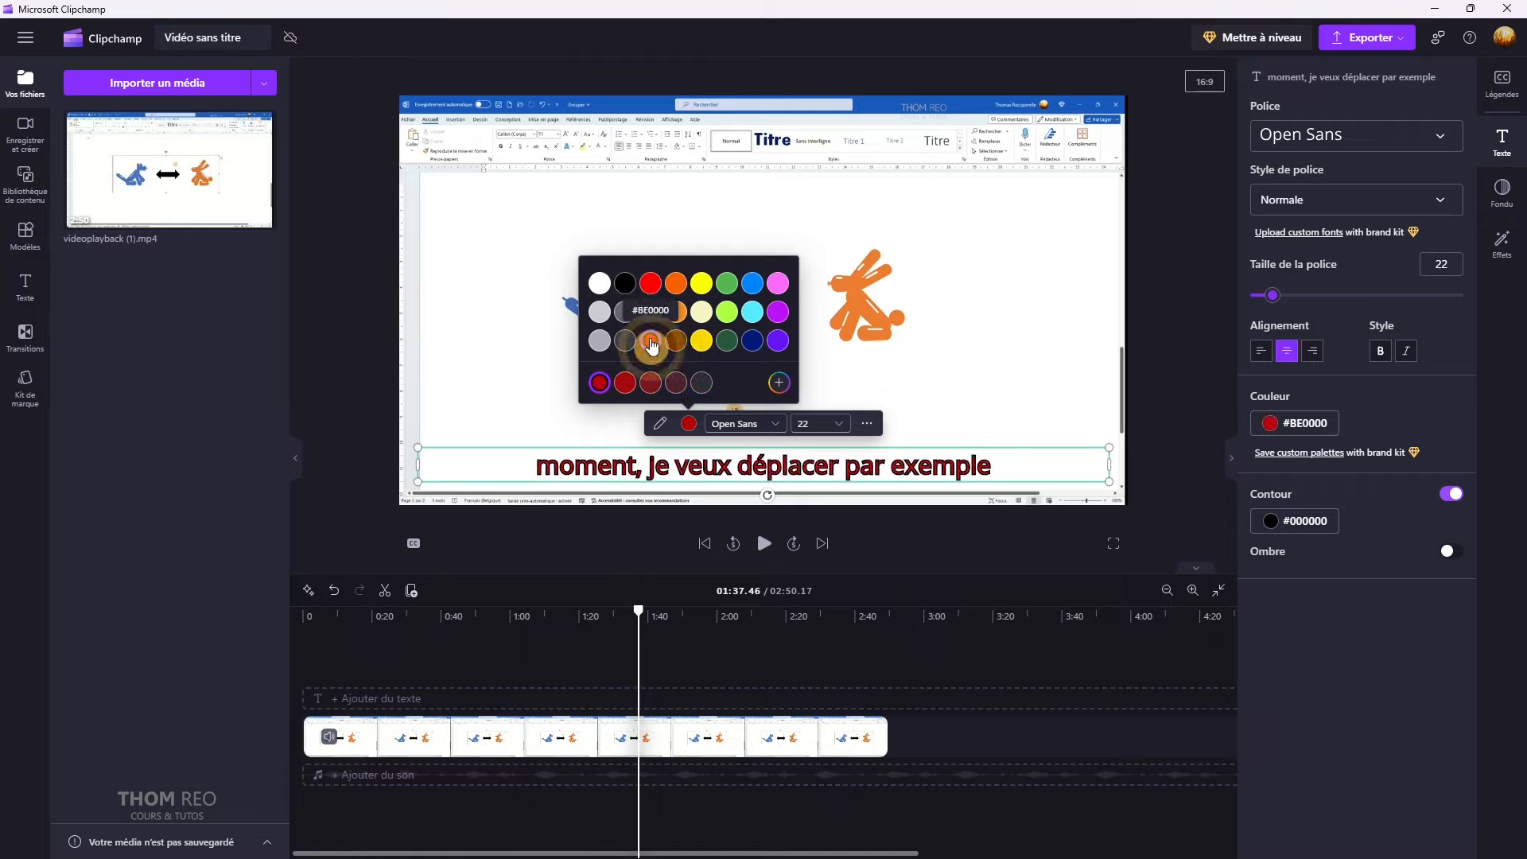
- Try editing the caption text directly in the video preview by adding "le" after "je" and erasing it
{"action": "double_click", "coordinate": [679, 465]}
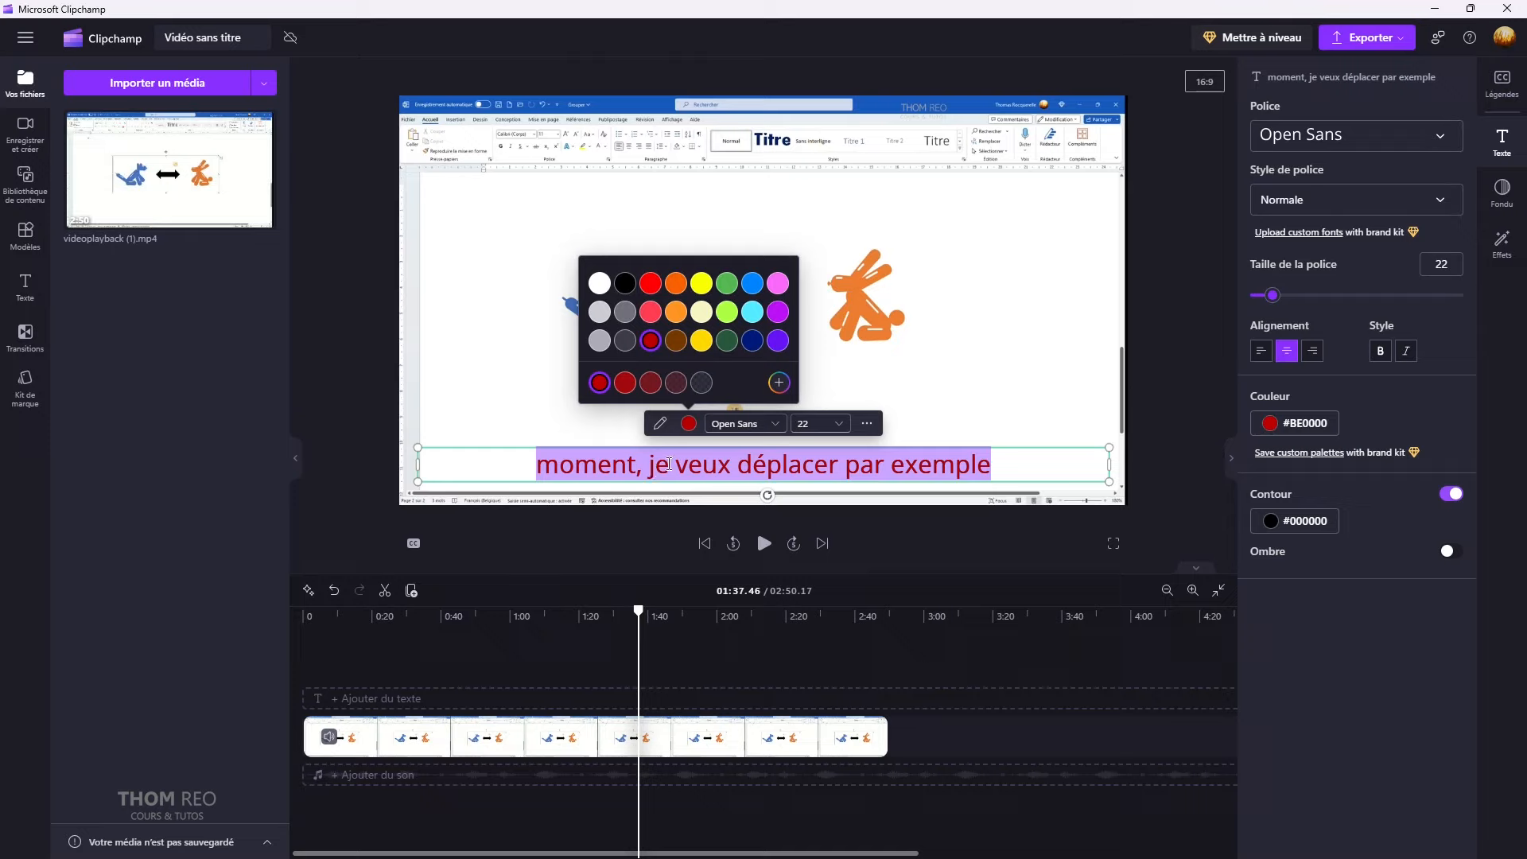
{"action": "double_click", "coordinate": [667, 461]}
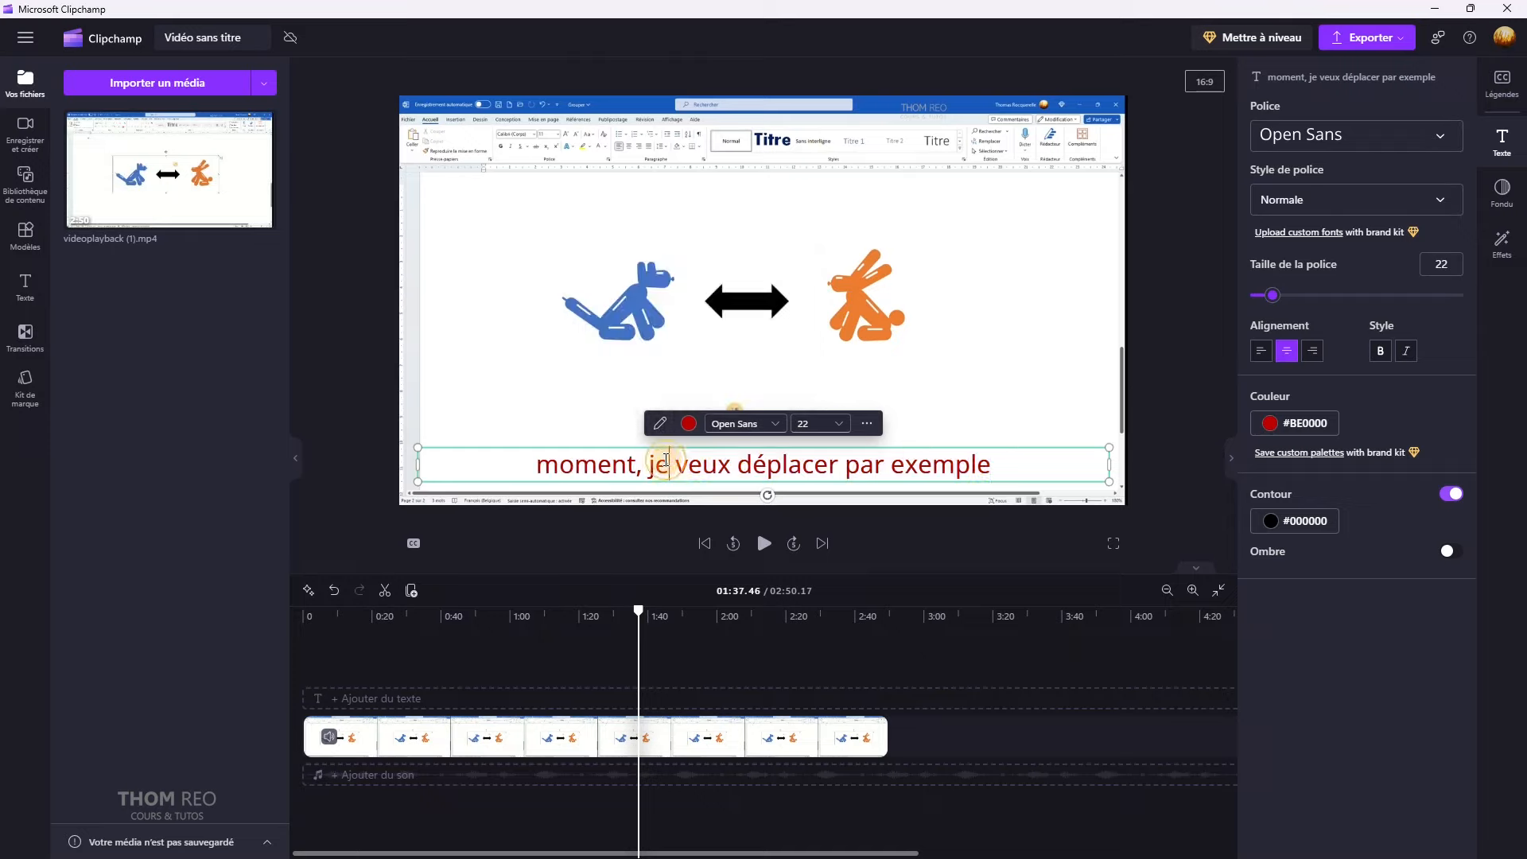
{"action": "left_click", "coordinate": [670, 463]}
{"action": "type", "text": "le"}
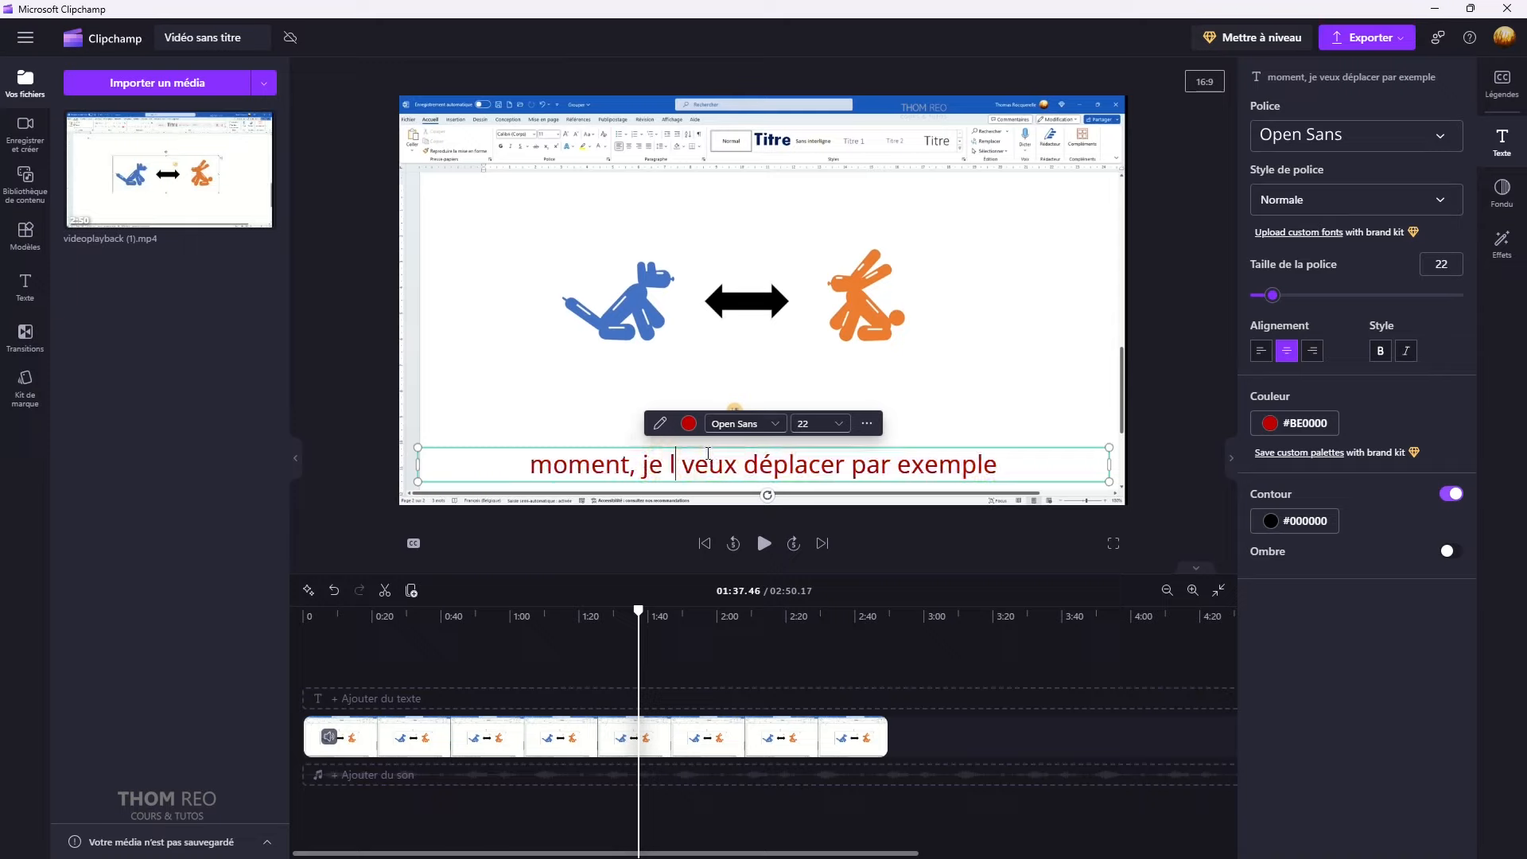
{"action": "key", "text": "BackSpace"}
{"action": "key", "text": "BackSpace"}
{"action": "key", "text": "BackSpace"}
{"action": "key", "text": "BackSpace"}
{"action": "key", "text": "BackSpace"}
{"action": "key", "text": "BackSpace"}
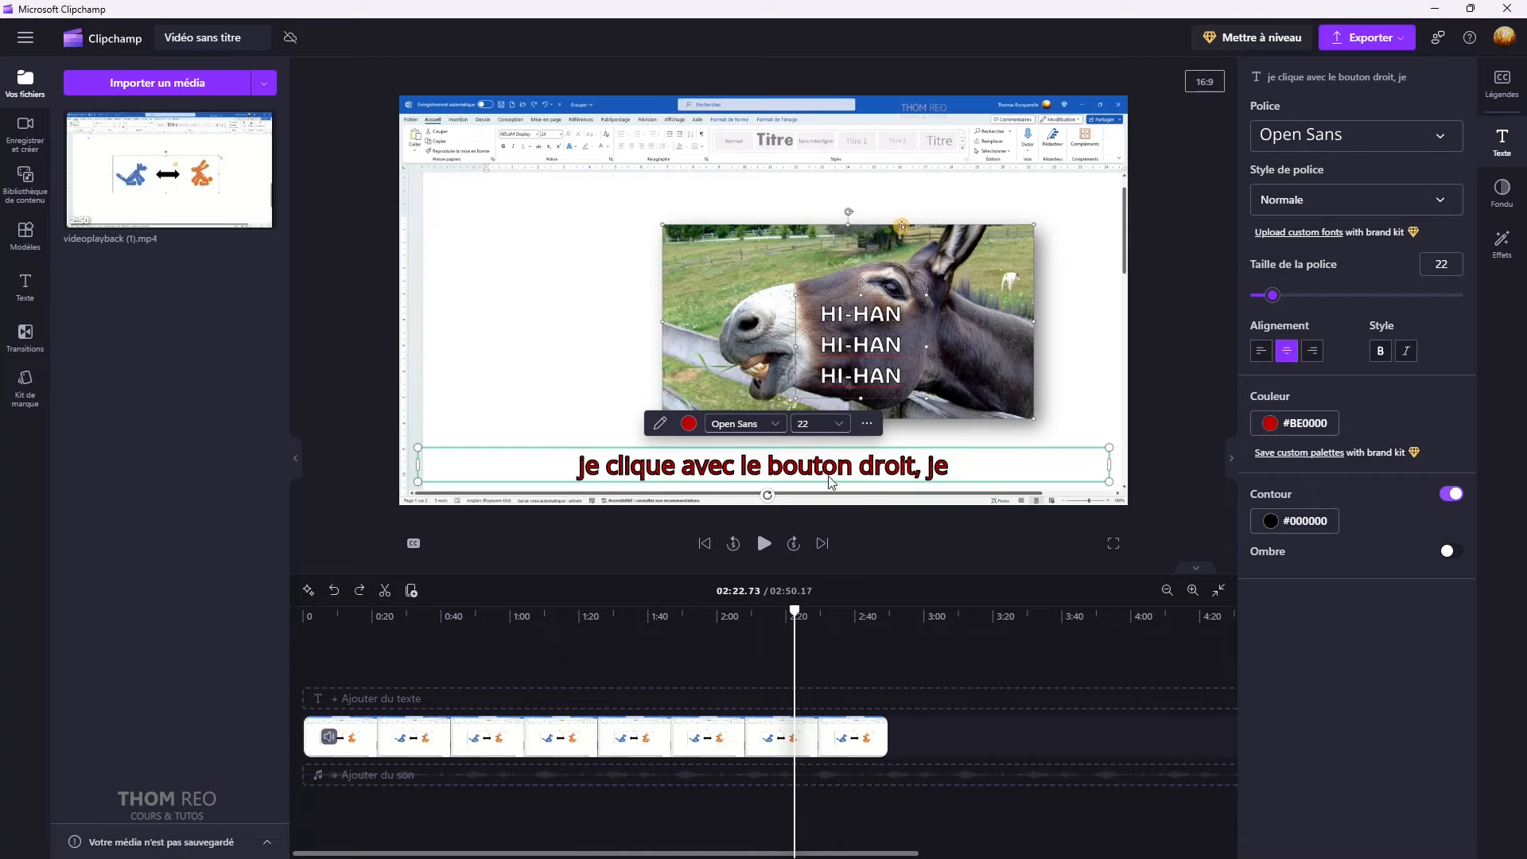
- Set the caption font to Dosis and its size to 24
{"action": "left_click", "coordinate": [772, 425]}
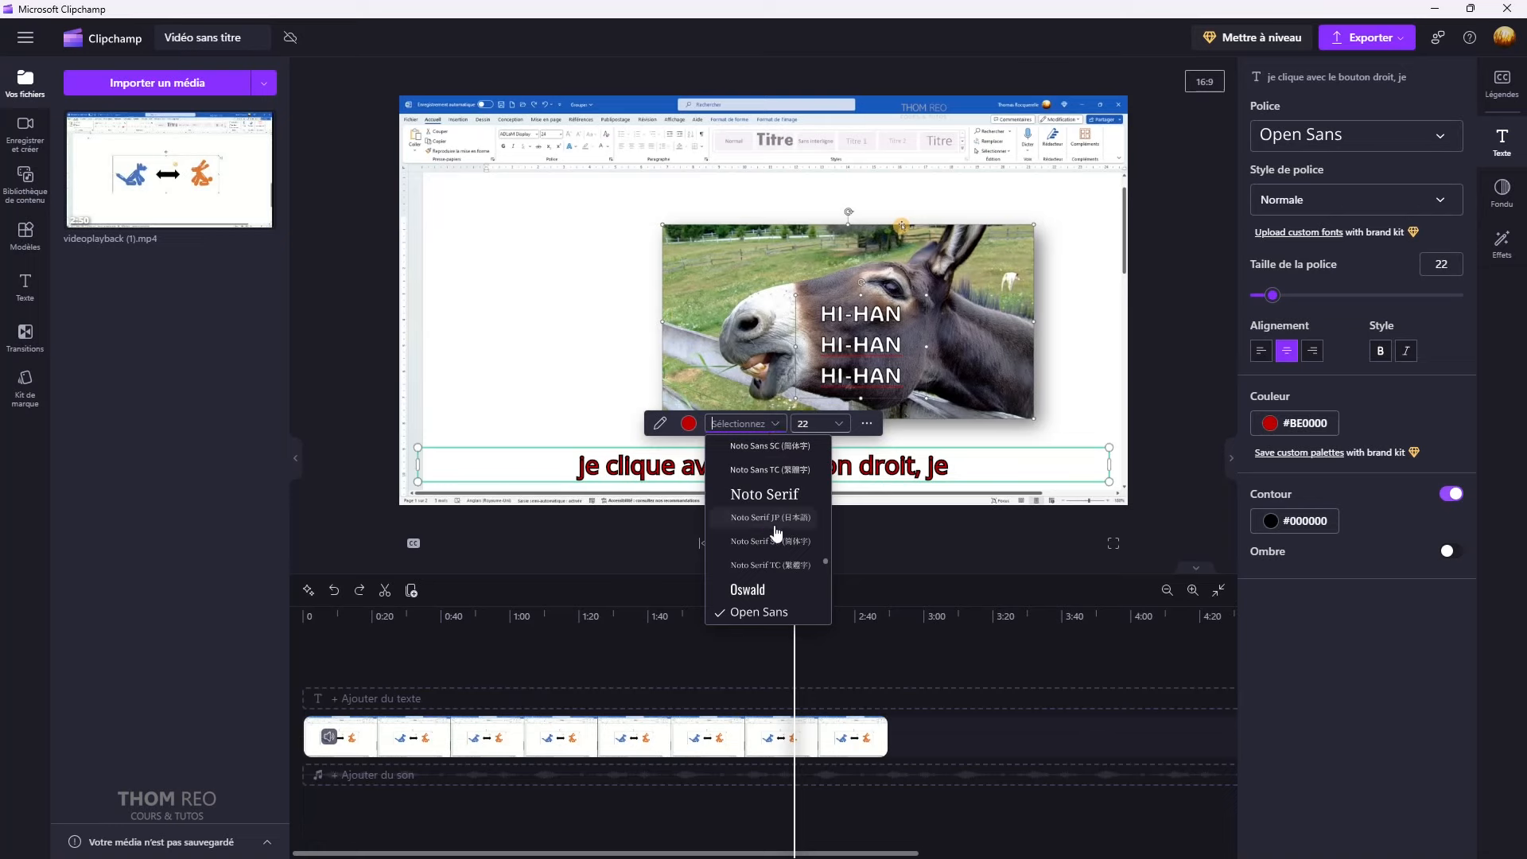
{"action": "scroll", "coordinate": [777, 532], "scroll_direction": "up", "scroll_amount": 10}
{"action": "left_click", "coordinate": [776, 572]}
{"action": "left_click", "coordinate": [844, 431]}
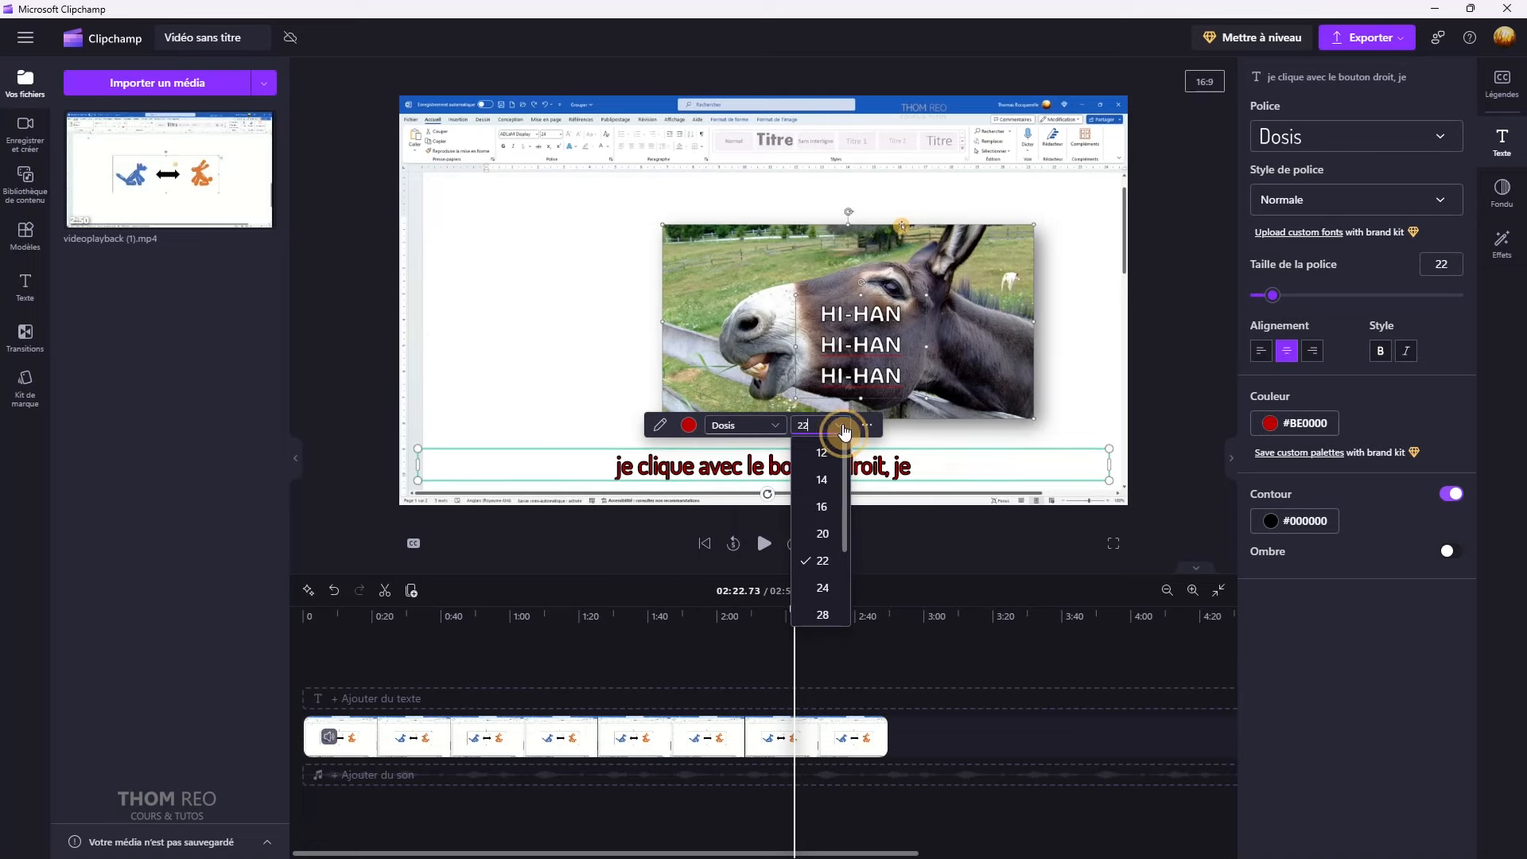
{"action": "left_click", "coordinate": [824, 588]}
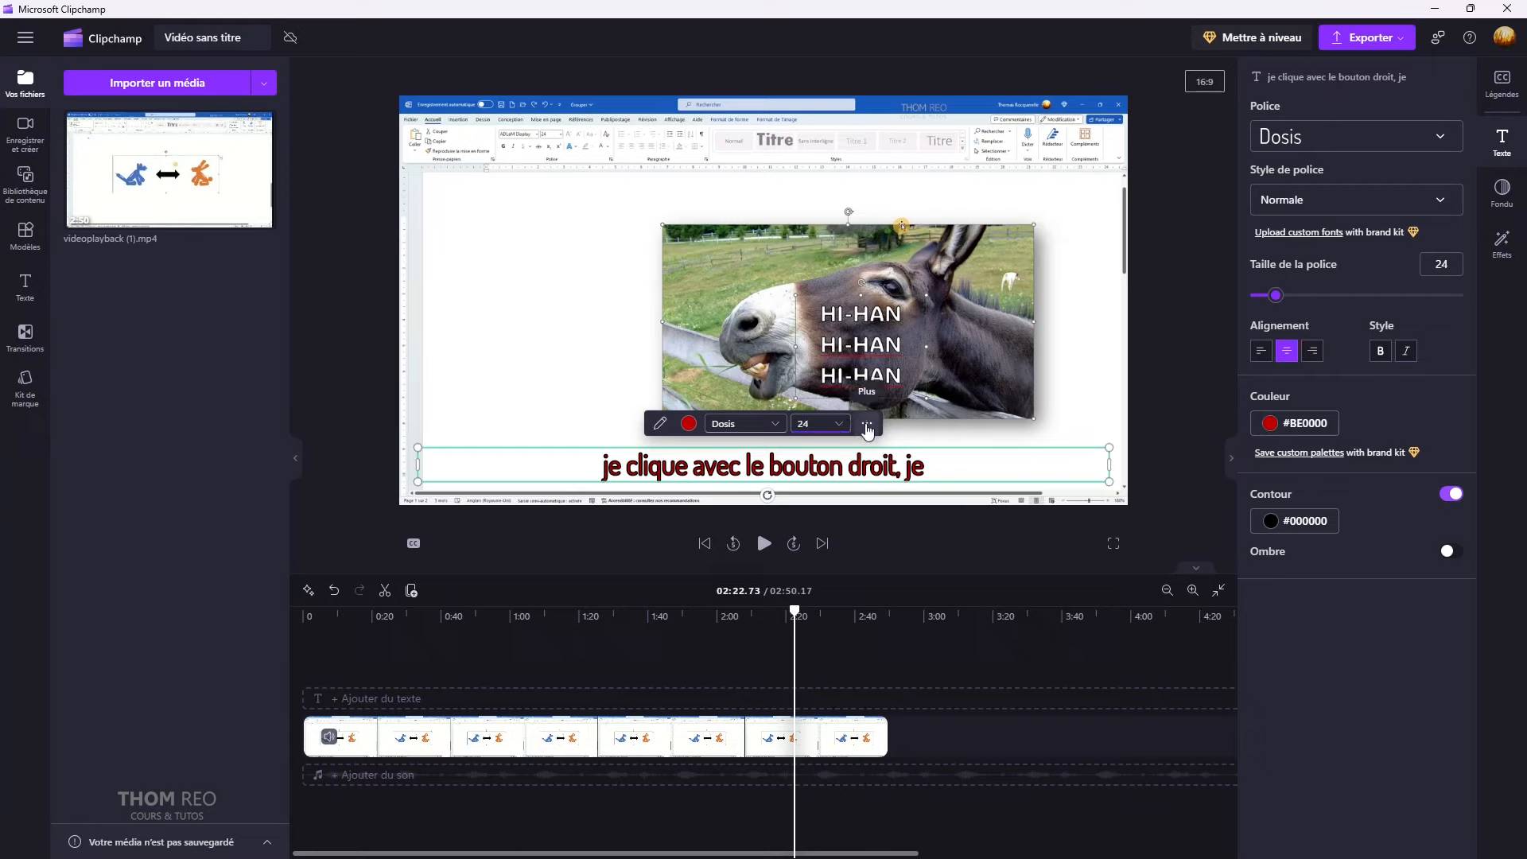
- Try bold formatting on the caption text and remove it again
{"action": "left_click", "coordinate": [868, 431]}
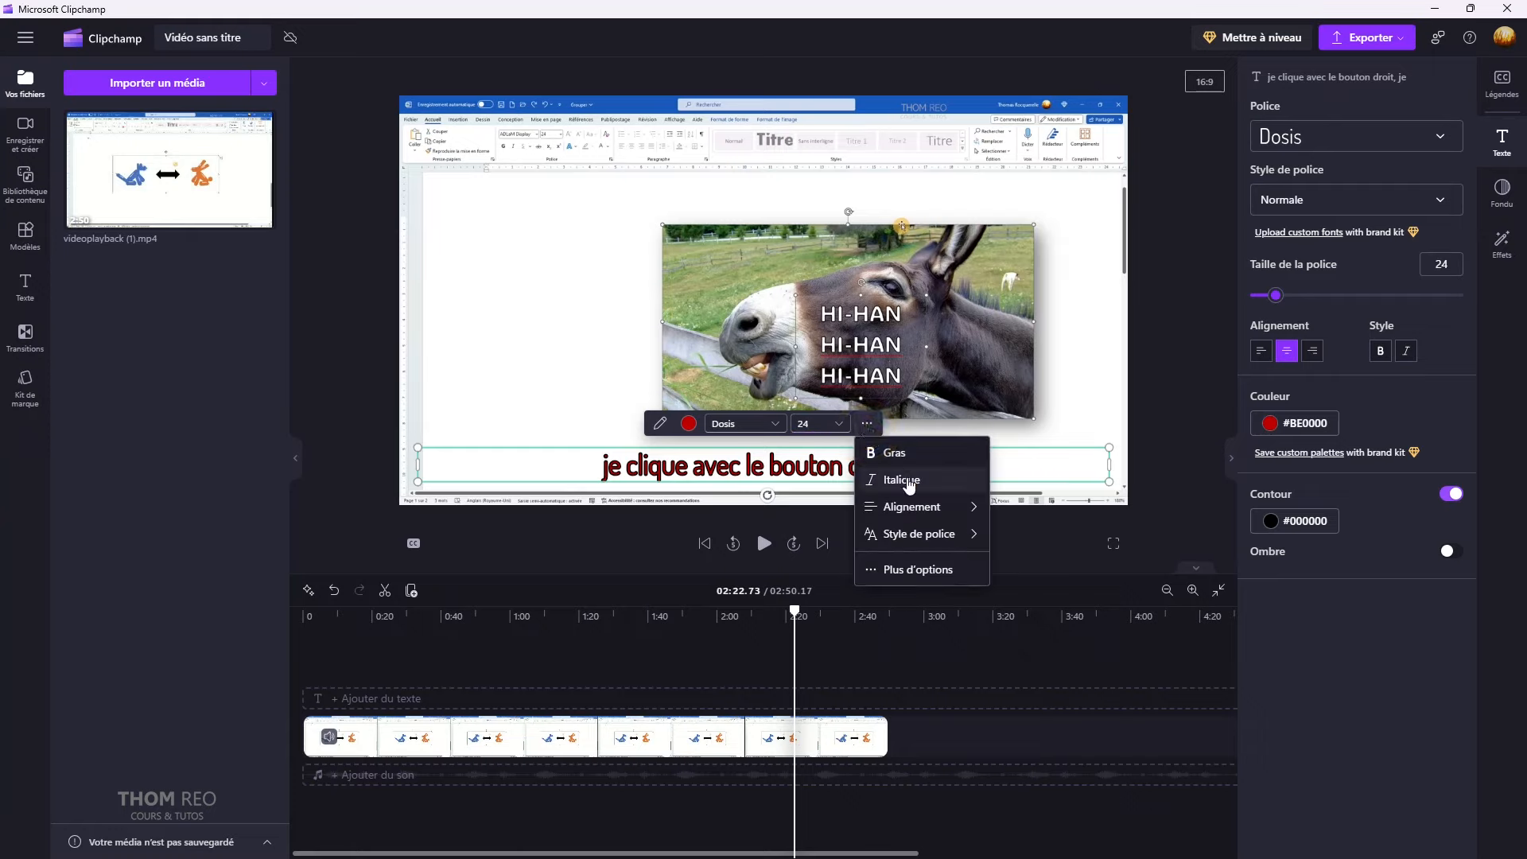
{"action": "left_click", "coordinate": [883, 452]}
{"action": "left_click", "coordinate": [867, 423]}
{"action": "left_click", "coordinate": [880, 451]}
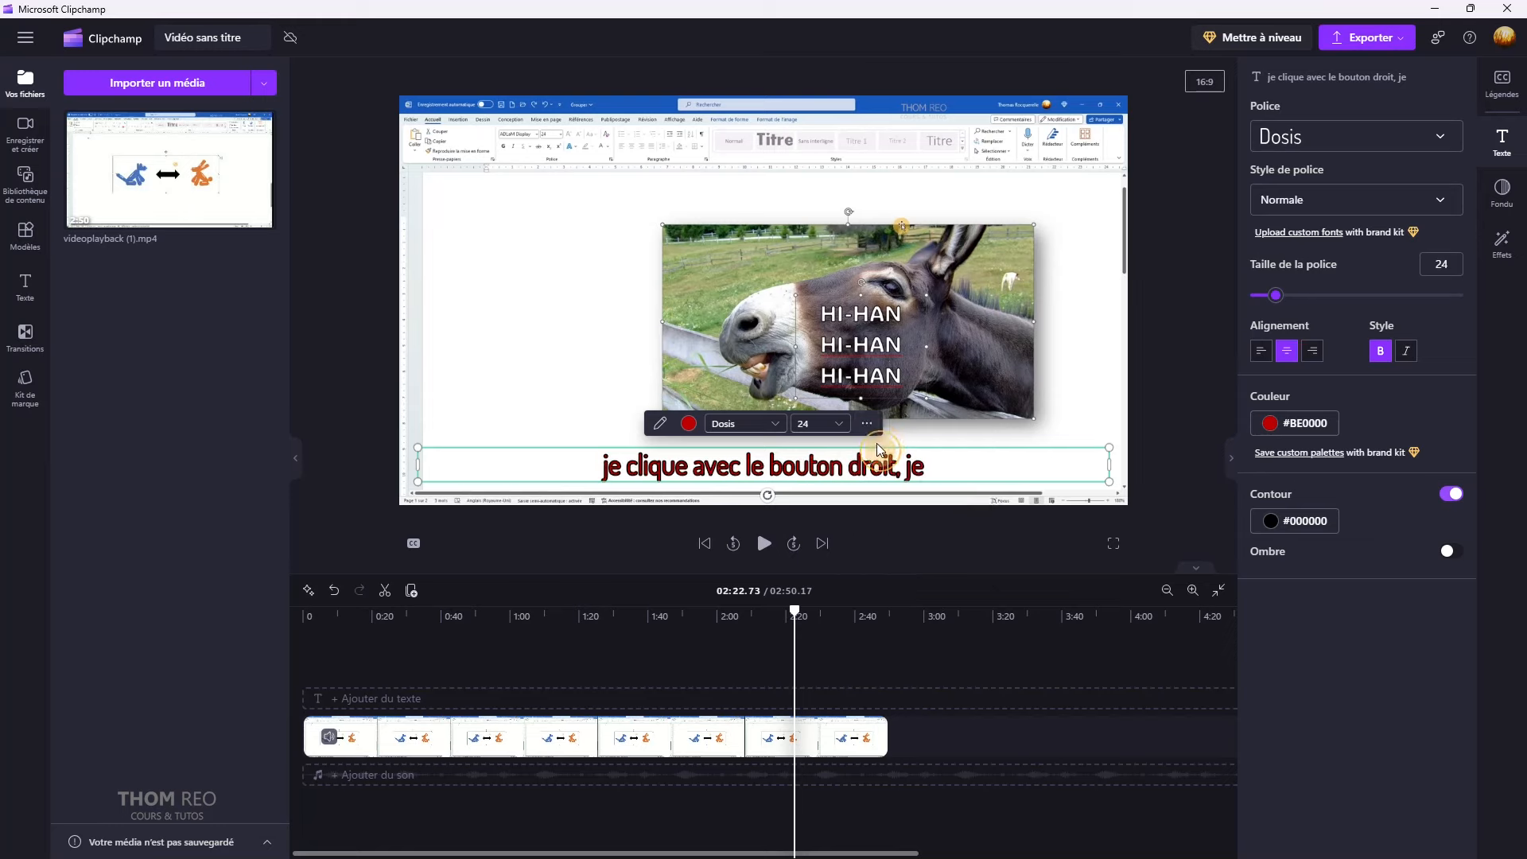
- Try right alignment on the caption text and return it to centre alignment
{"action": "left_click", "coordinate": [867, 423]}
{"action": "mouse_move", "coordinate": [904, 509]}
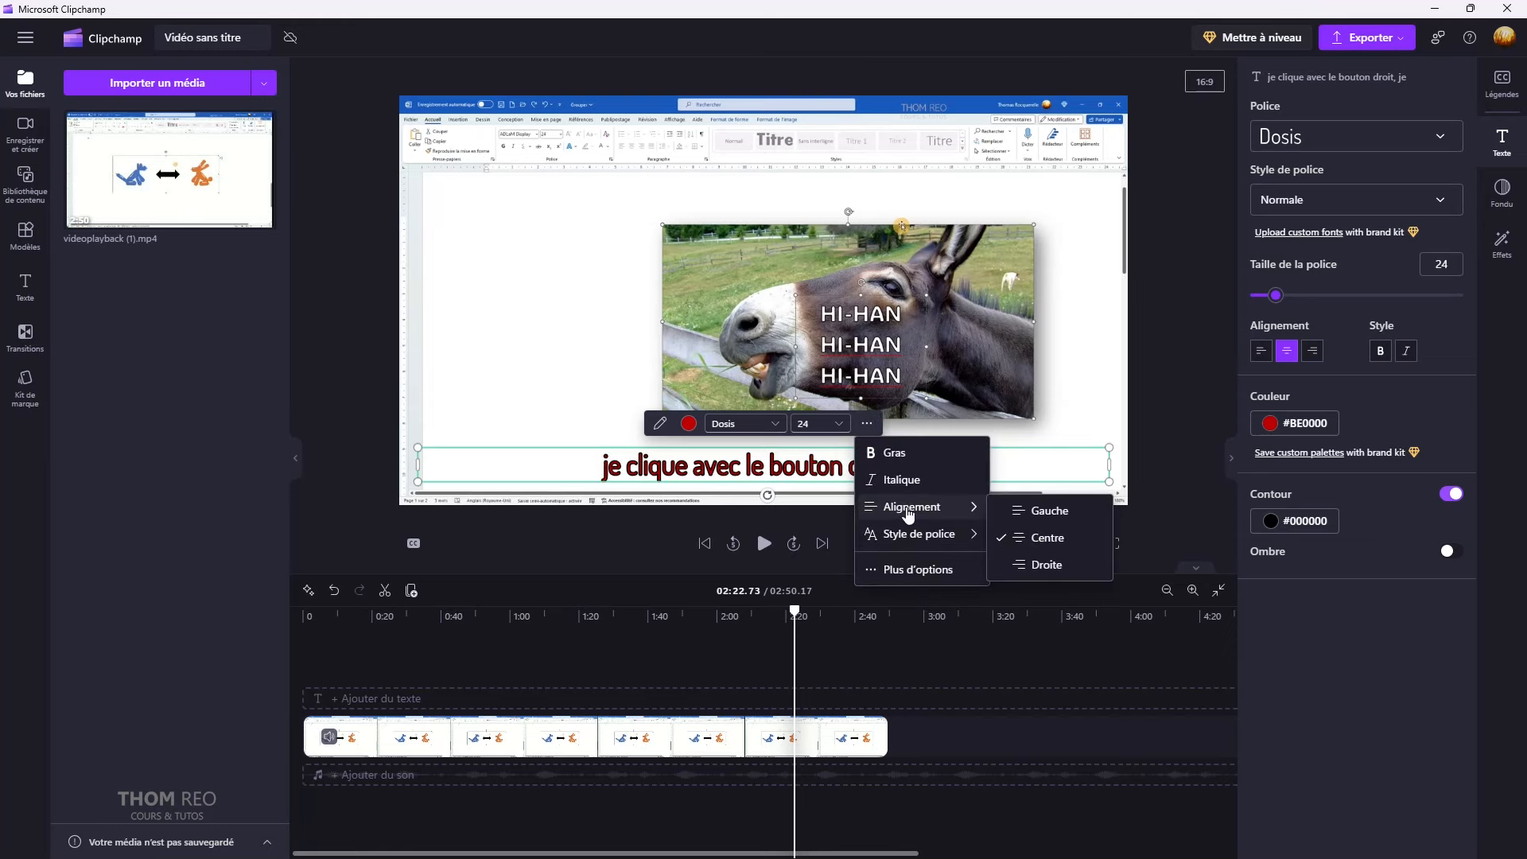
{"action": "left_click", "coordinate": [1028, 564]}
{"action": "left_click", "coordinate": [928, 514]}
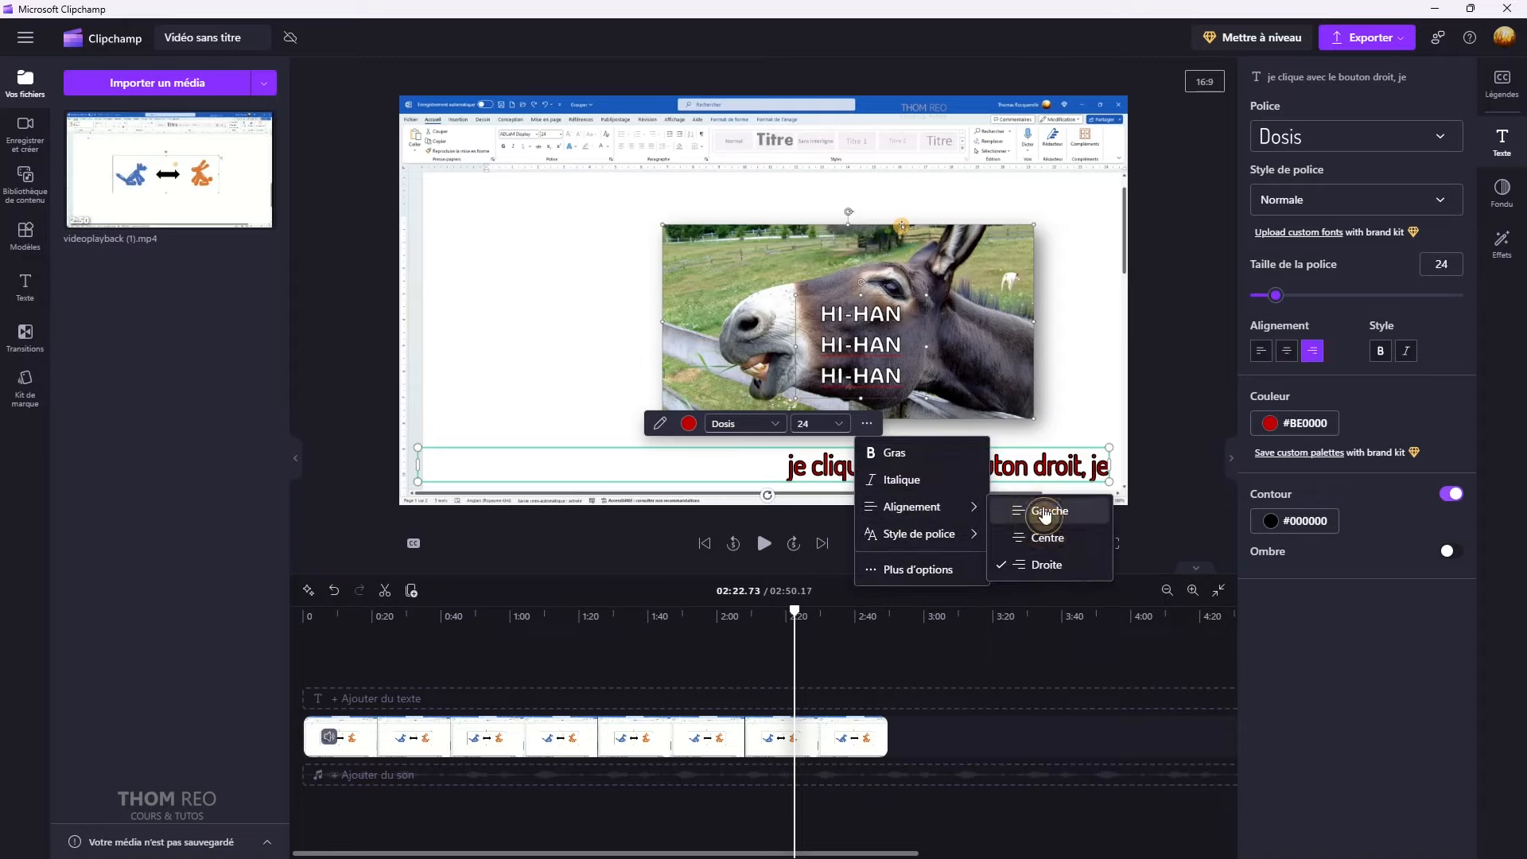
{"action": "left_click", "coordinate": [1034, 536]}
- Try the Clair, Extra-gras and Semi-gras font styles on the caption text and set it back to Clair
{"action": "left_click", "coordinate": [867, 428]}
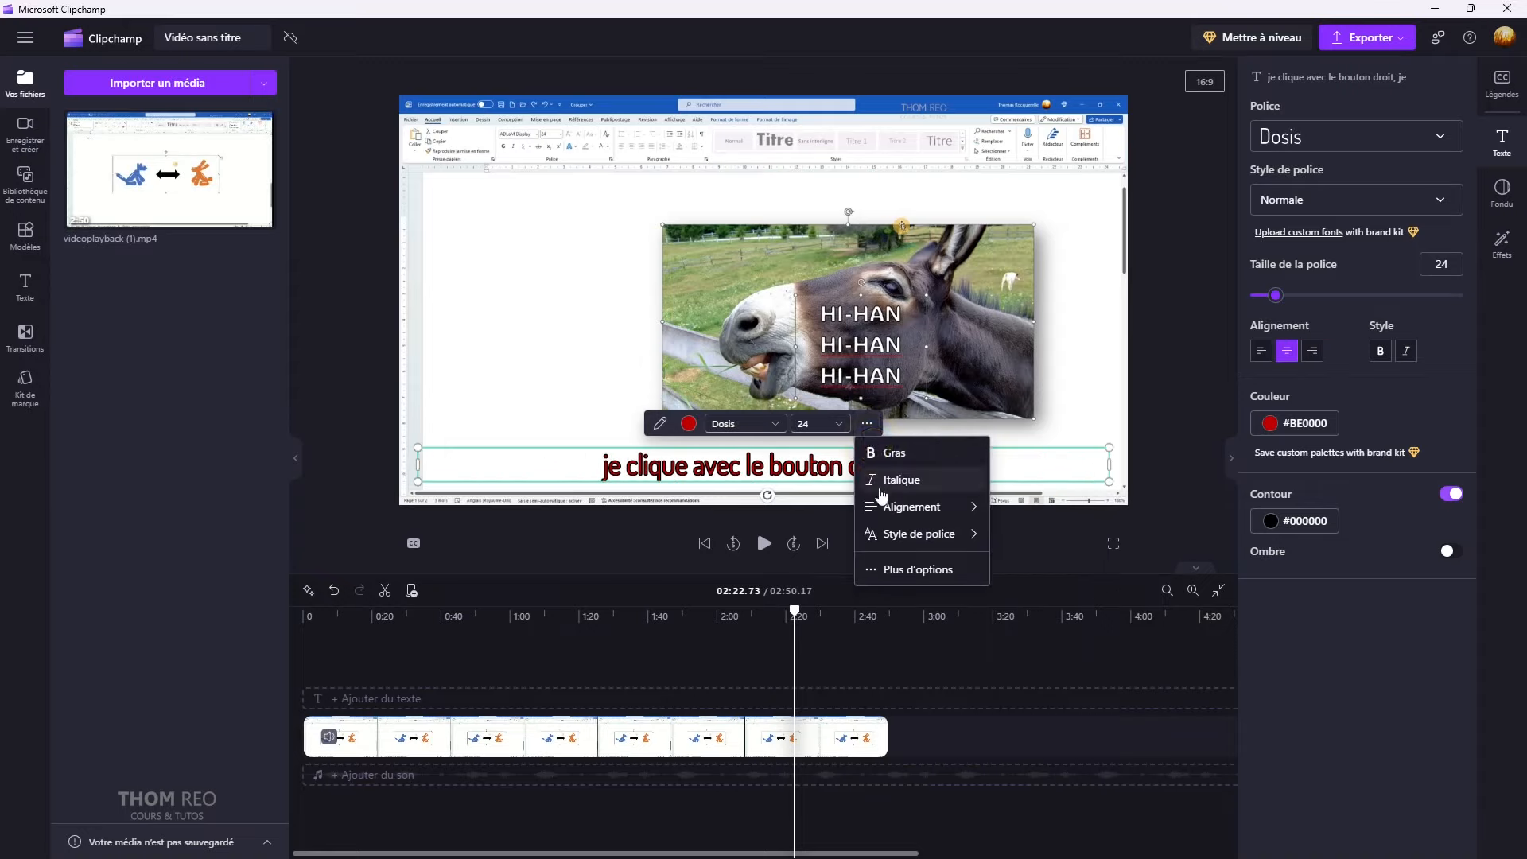
{"action": "mouse_move", "coordinate": [905, 545]}
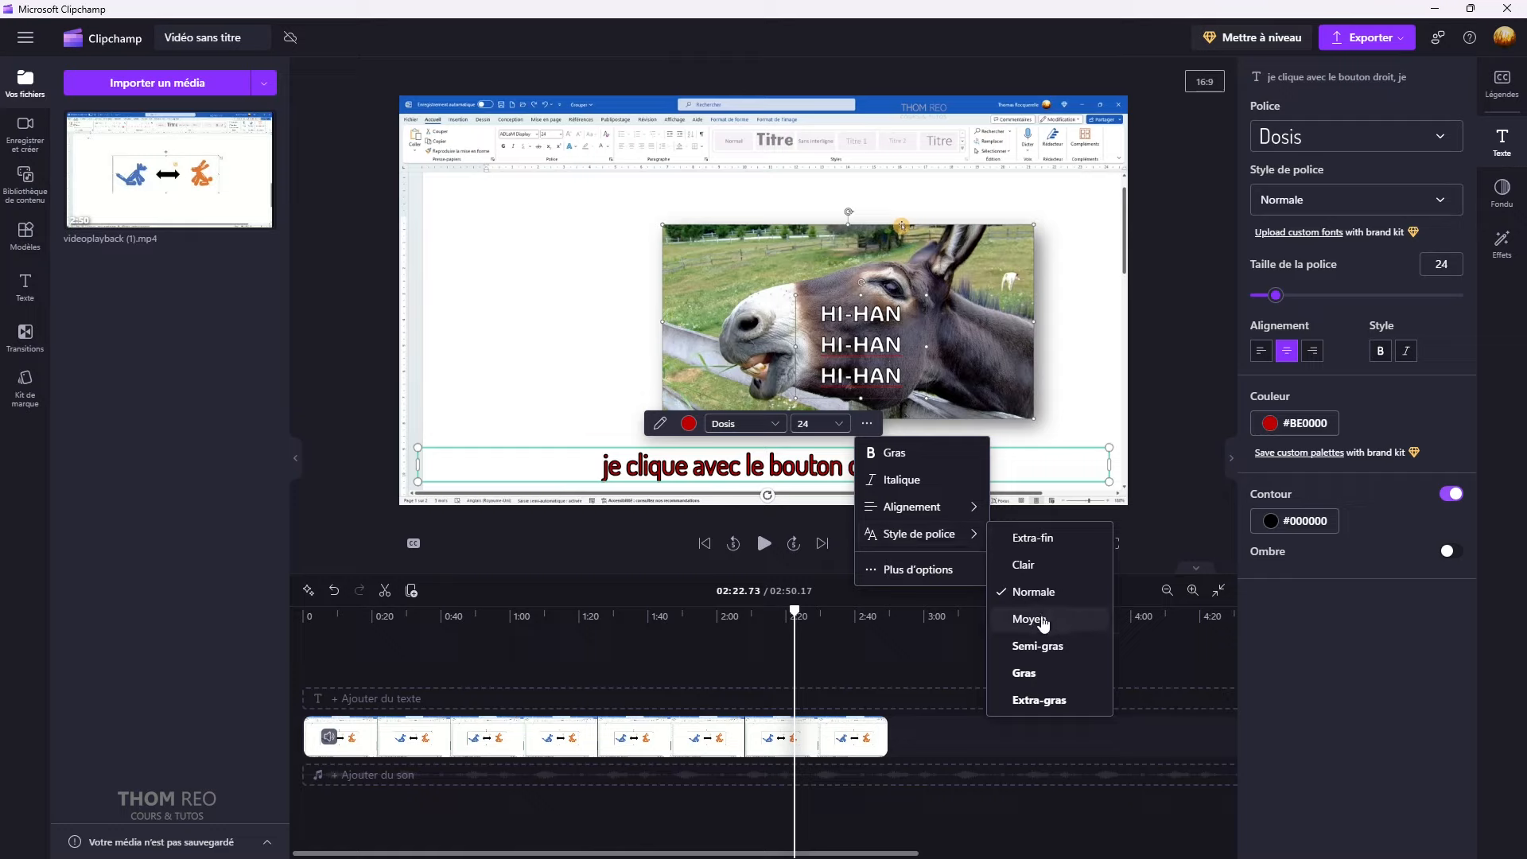
{"action": "left_click", "coordinate": [1027, 564]}
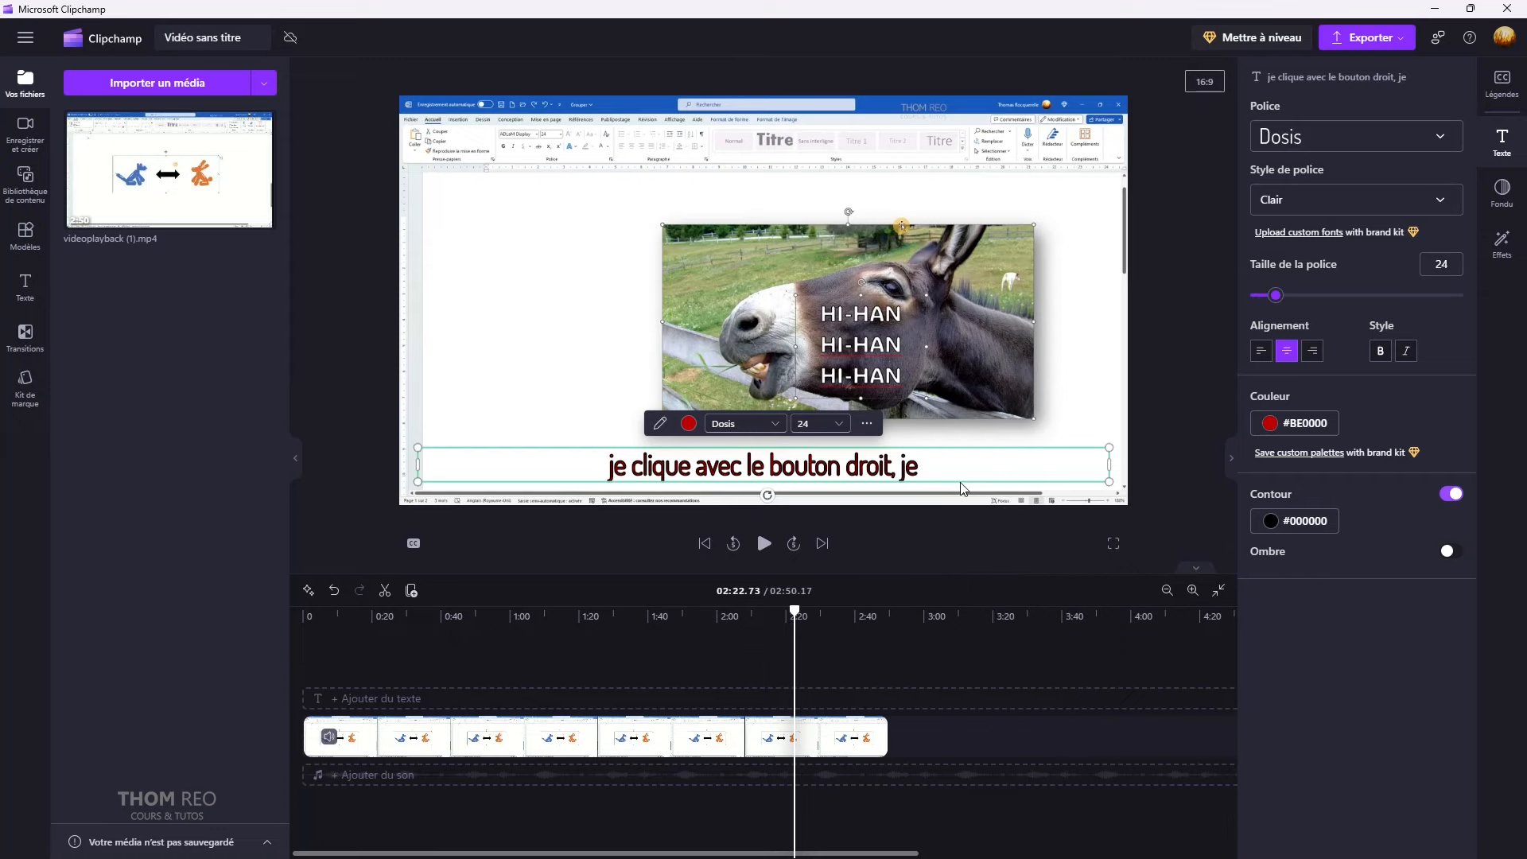
{"action": "left_click", "coordinate": [866, 423]}
{"action": "left_click", "coordinate": [1037, 699]}
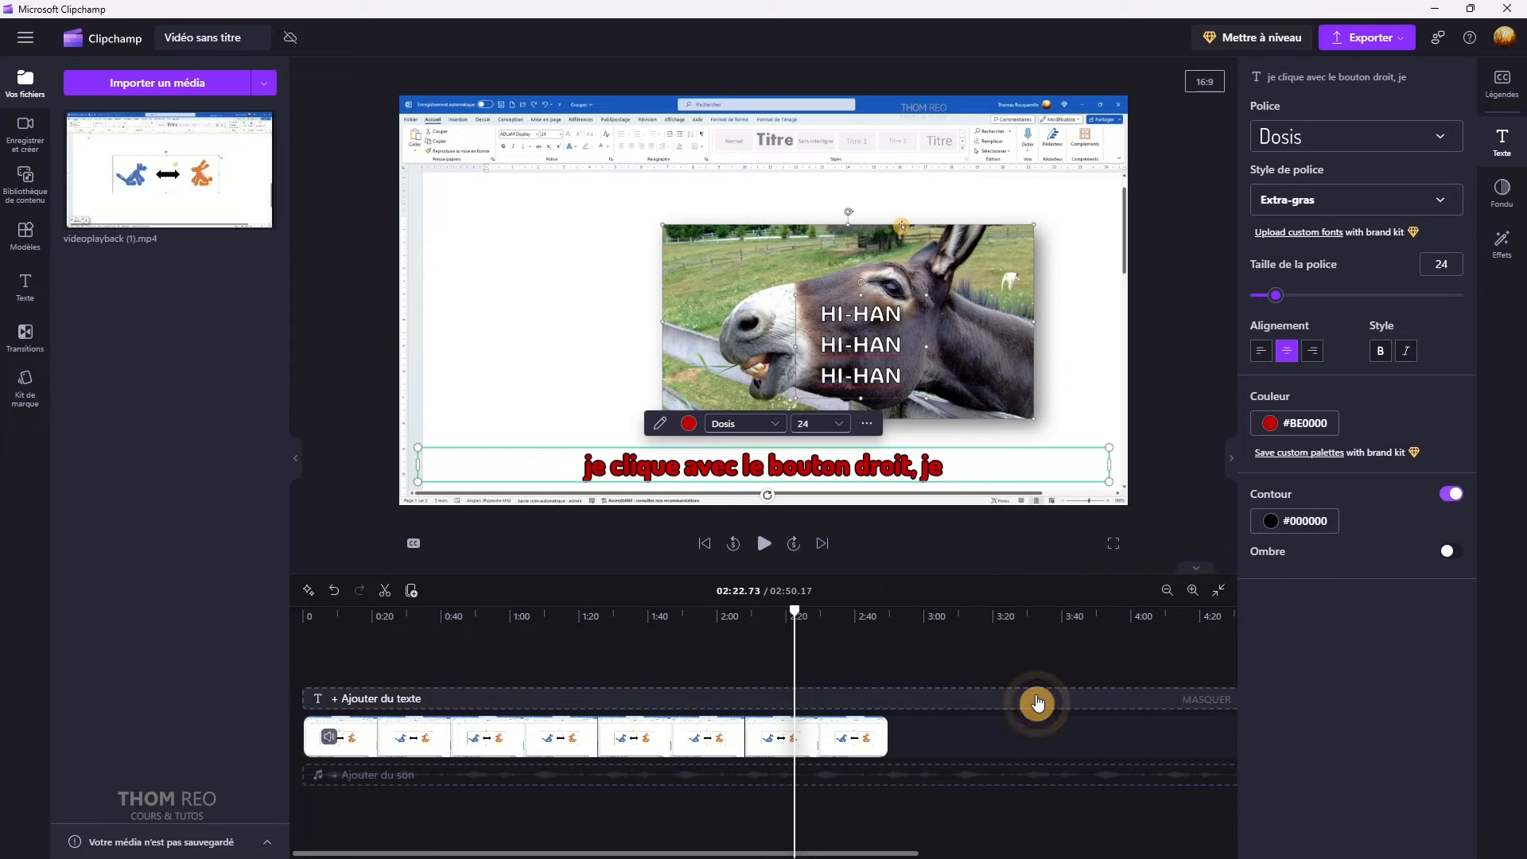
{"action": "left_click", "coordinate": [867, 423]}
{"action": "mouse_move", "coordinate": [913, 537]}
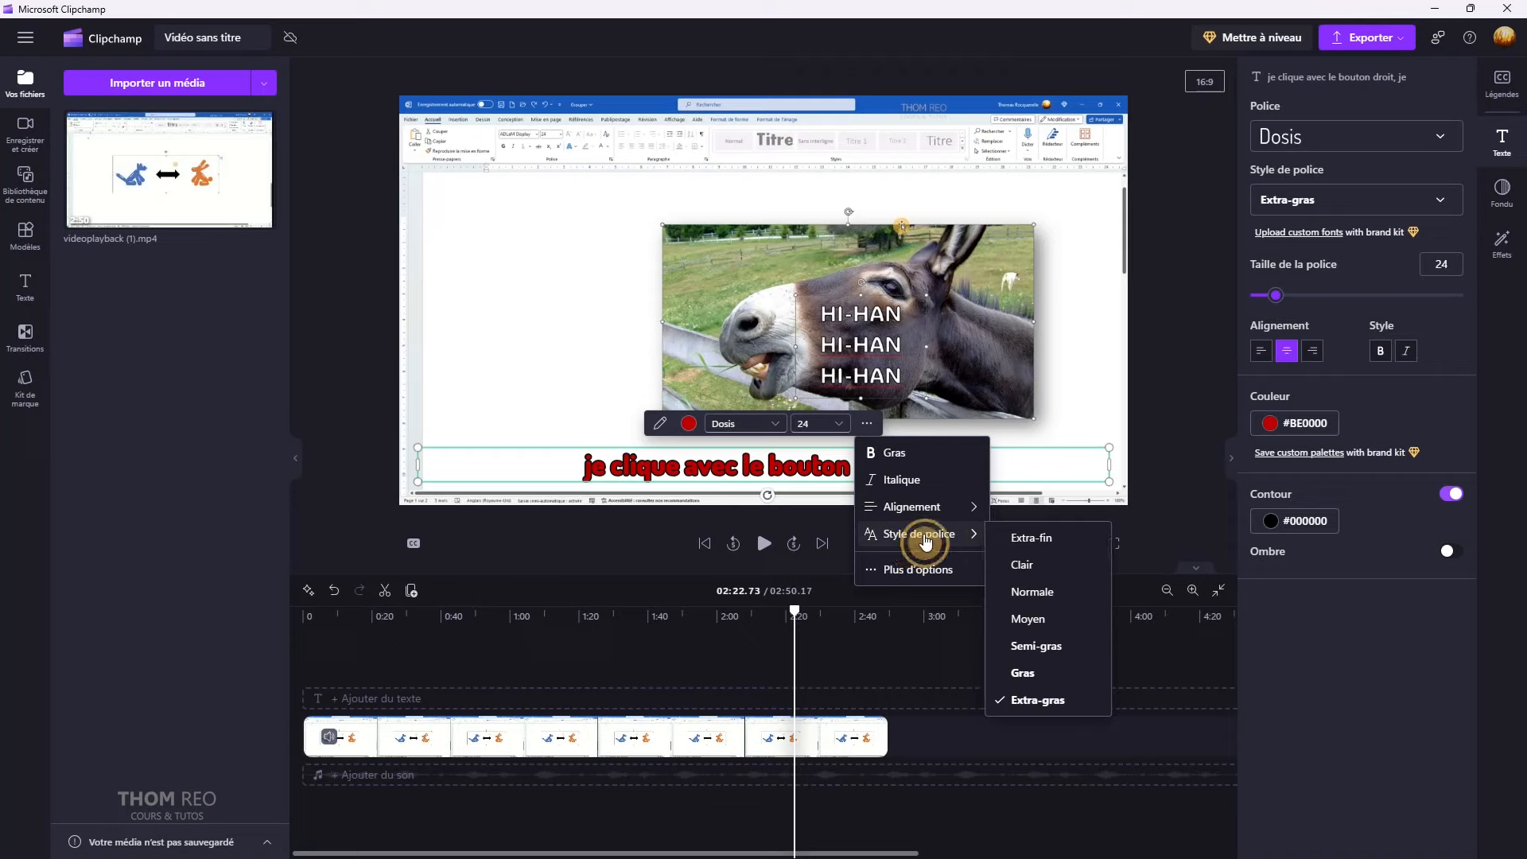
{"action": "left_click", "coordinate": [1032, 647]}
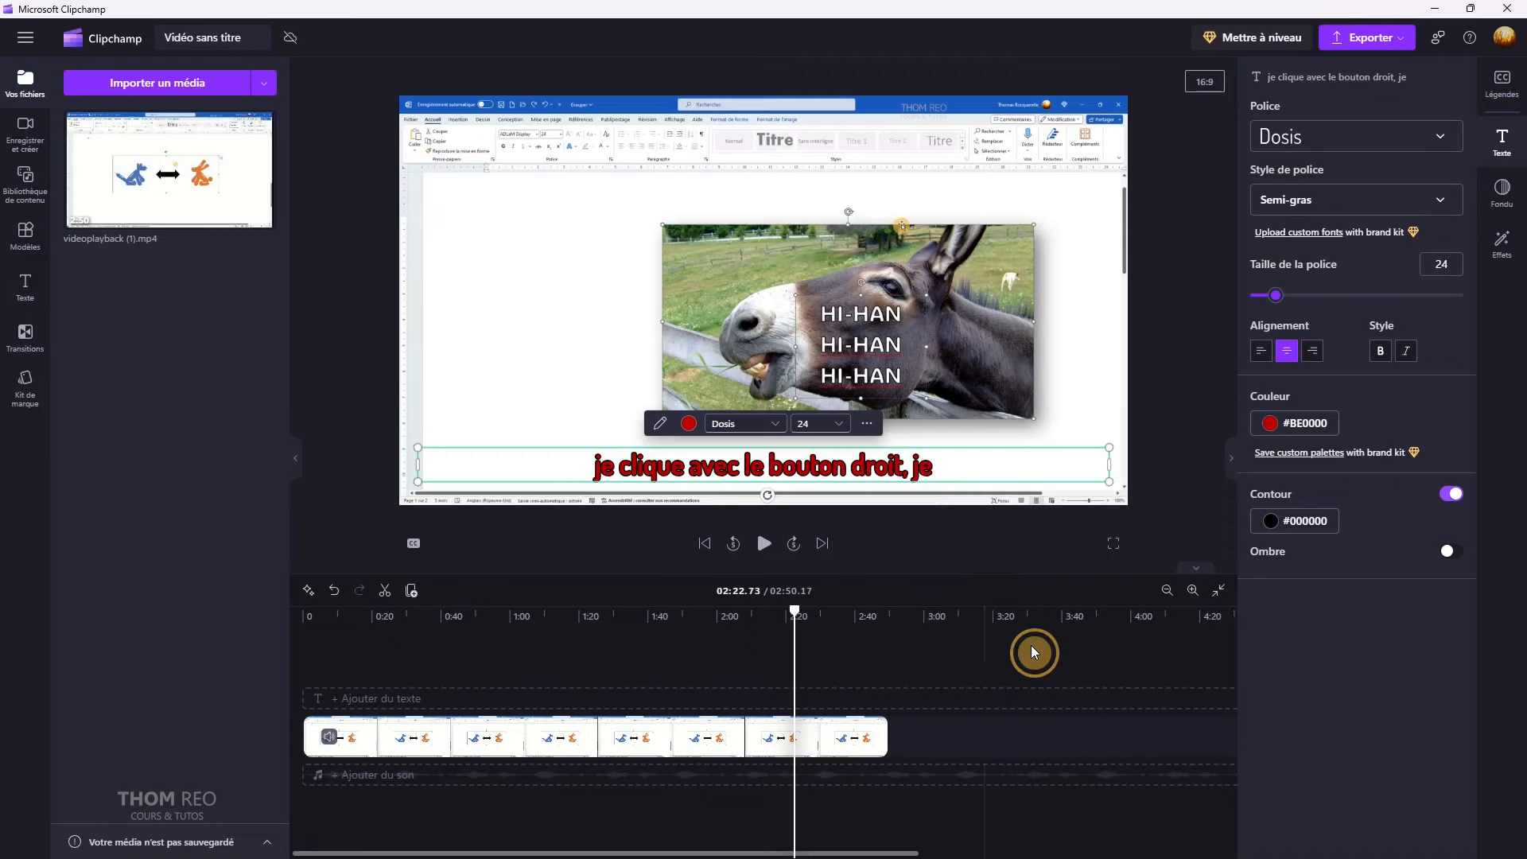
{"action": "left_click", "coordinate": [867, 423]}
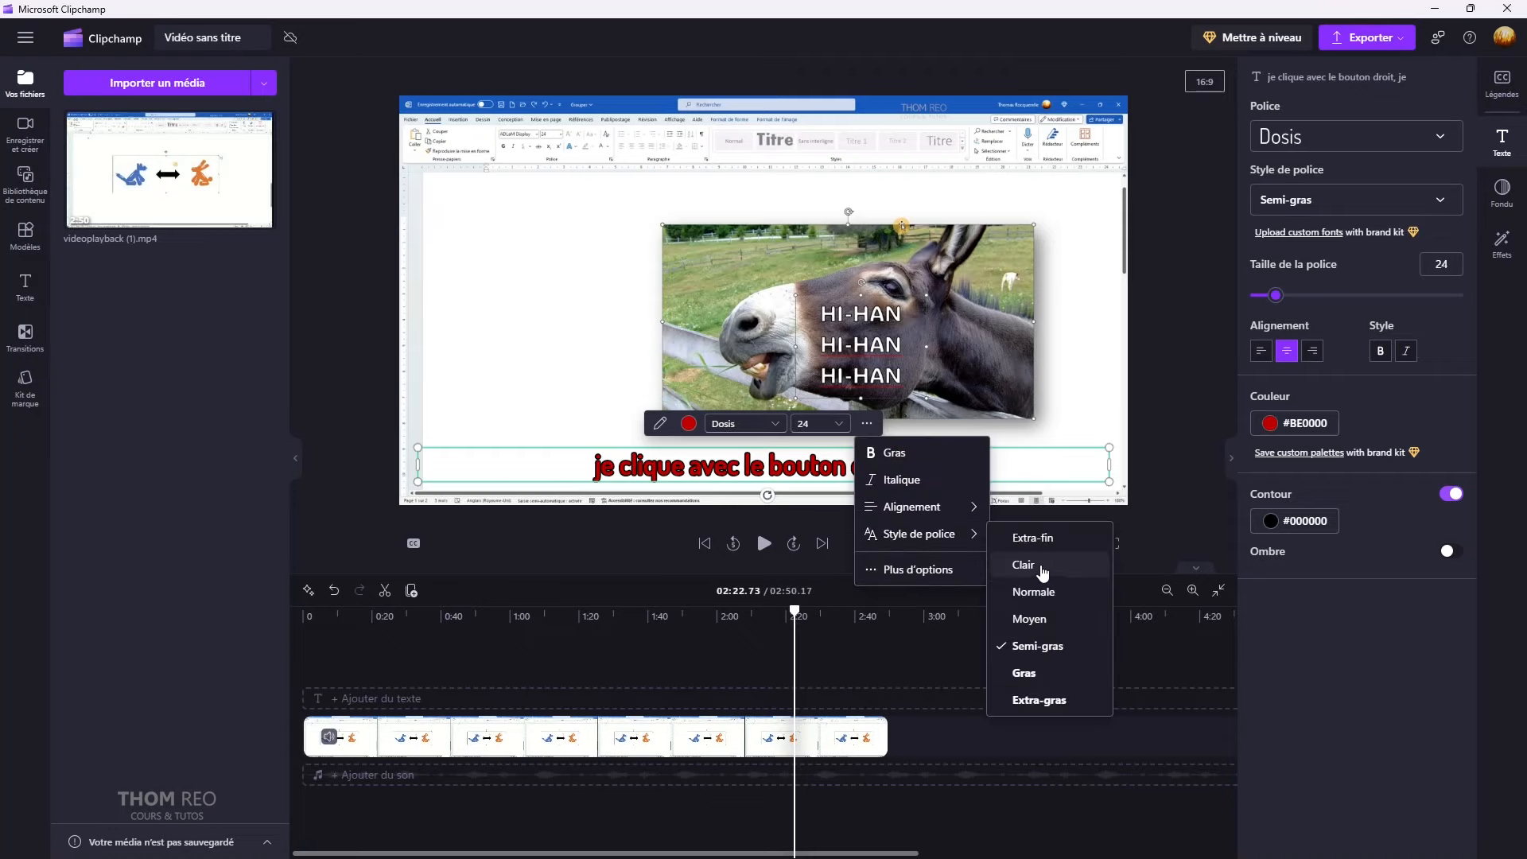
{"action": "left_click", "coordinate": [1036, 566]}
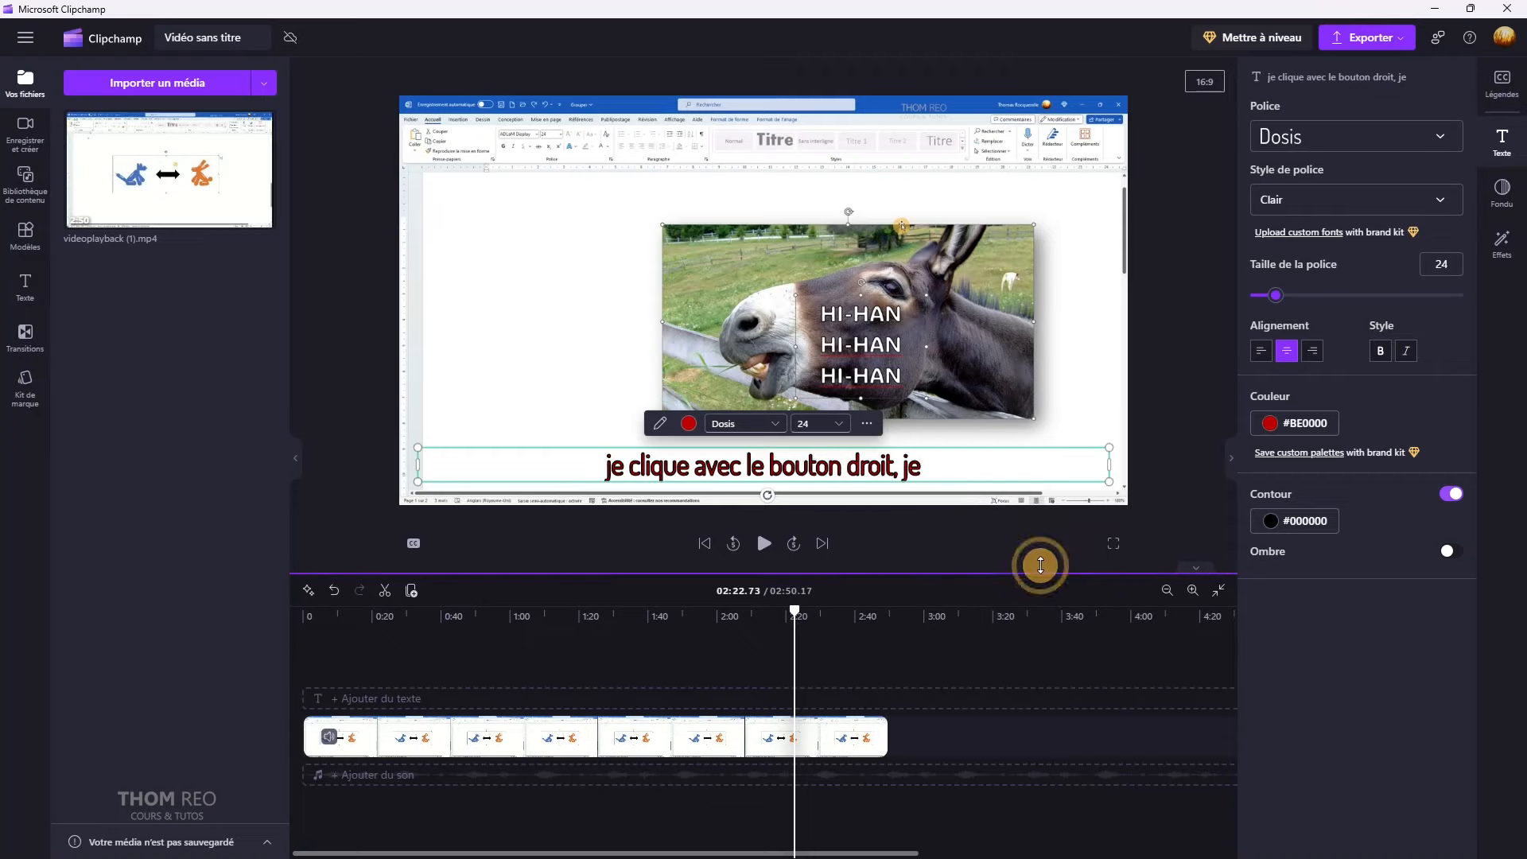
- Set the caption's font to Roboto in the Normale style and its size to 29 using the full text options
{"action": "left_click", "coordinate": [865, 425]}
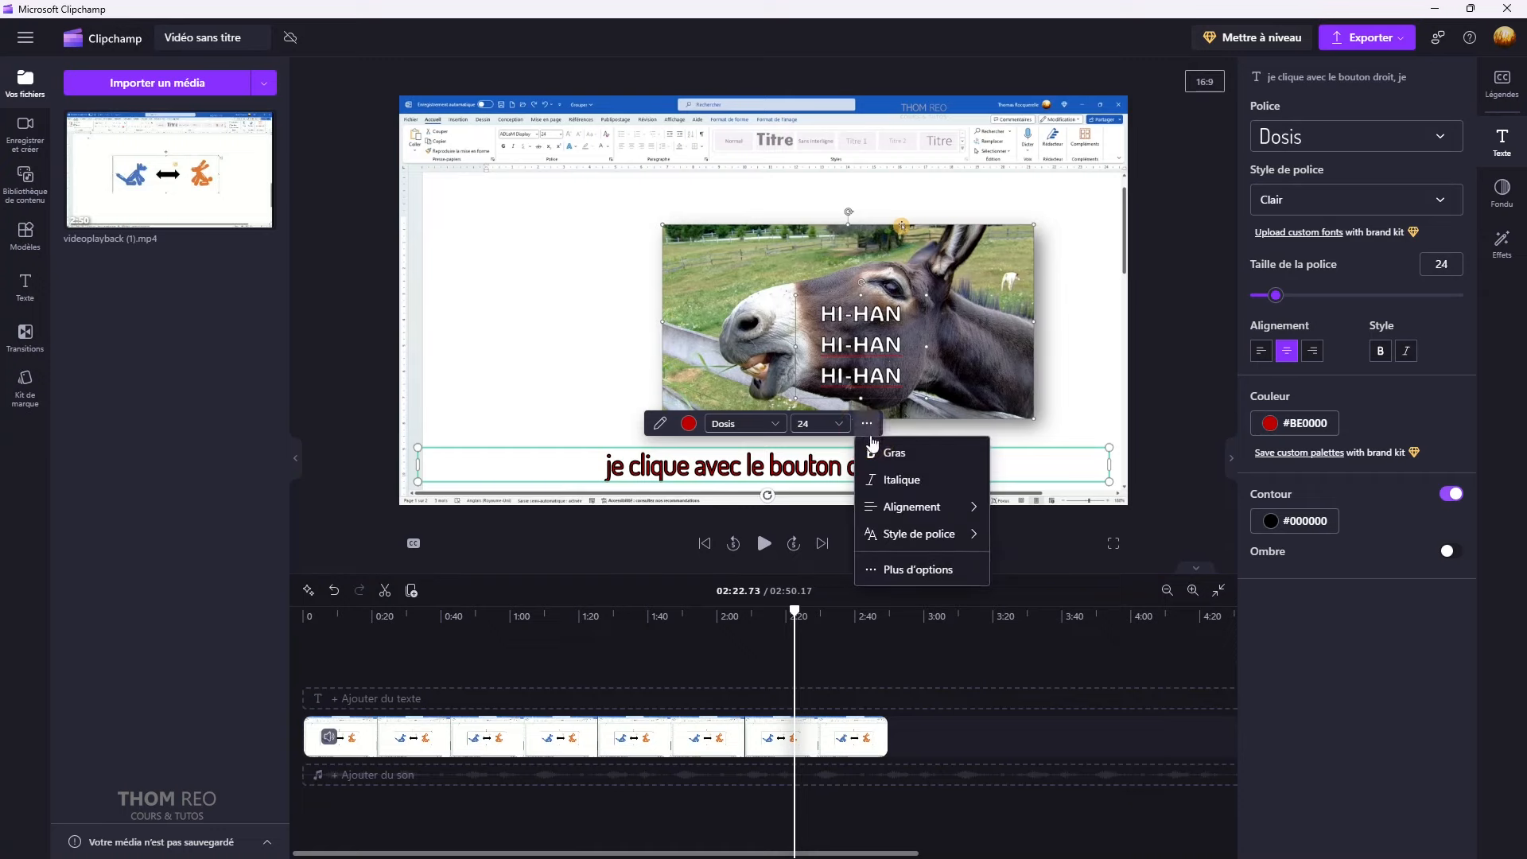
{"action": "left_click", "coordinate": [895, 570]}
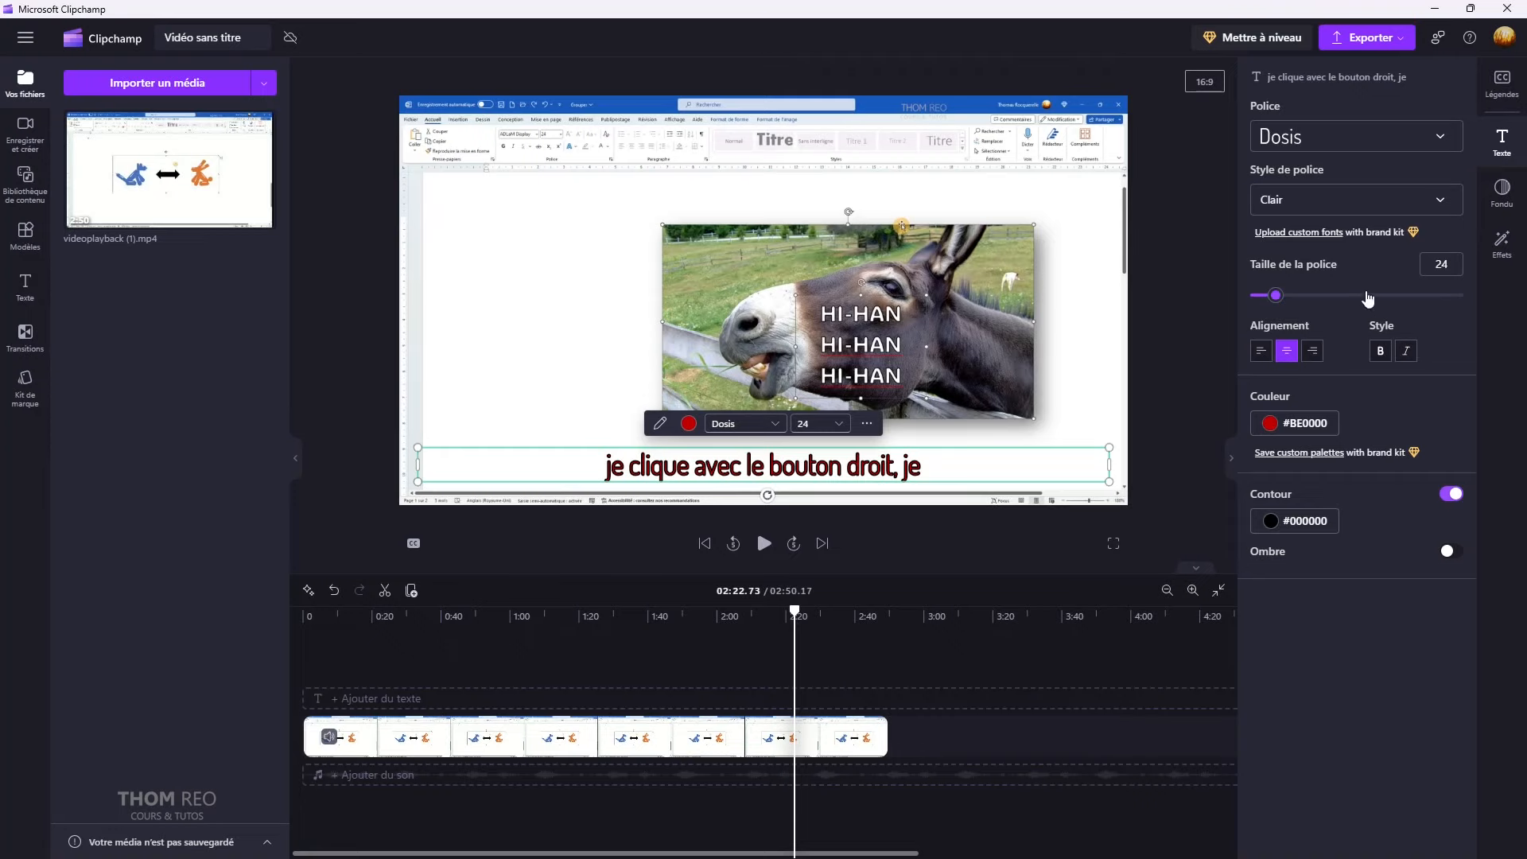
{"action": "left_click", "coordinate": [1391, 140]}
{"action": "scroll", "coordinate": [1357, 390], "scroll_direction": "down", "scroll_amount": 20}
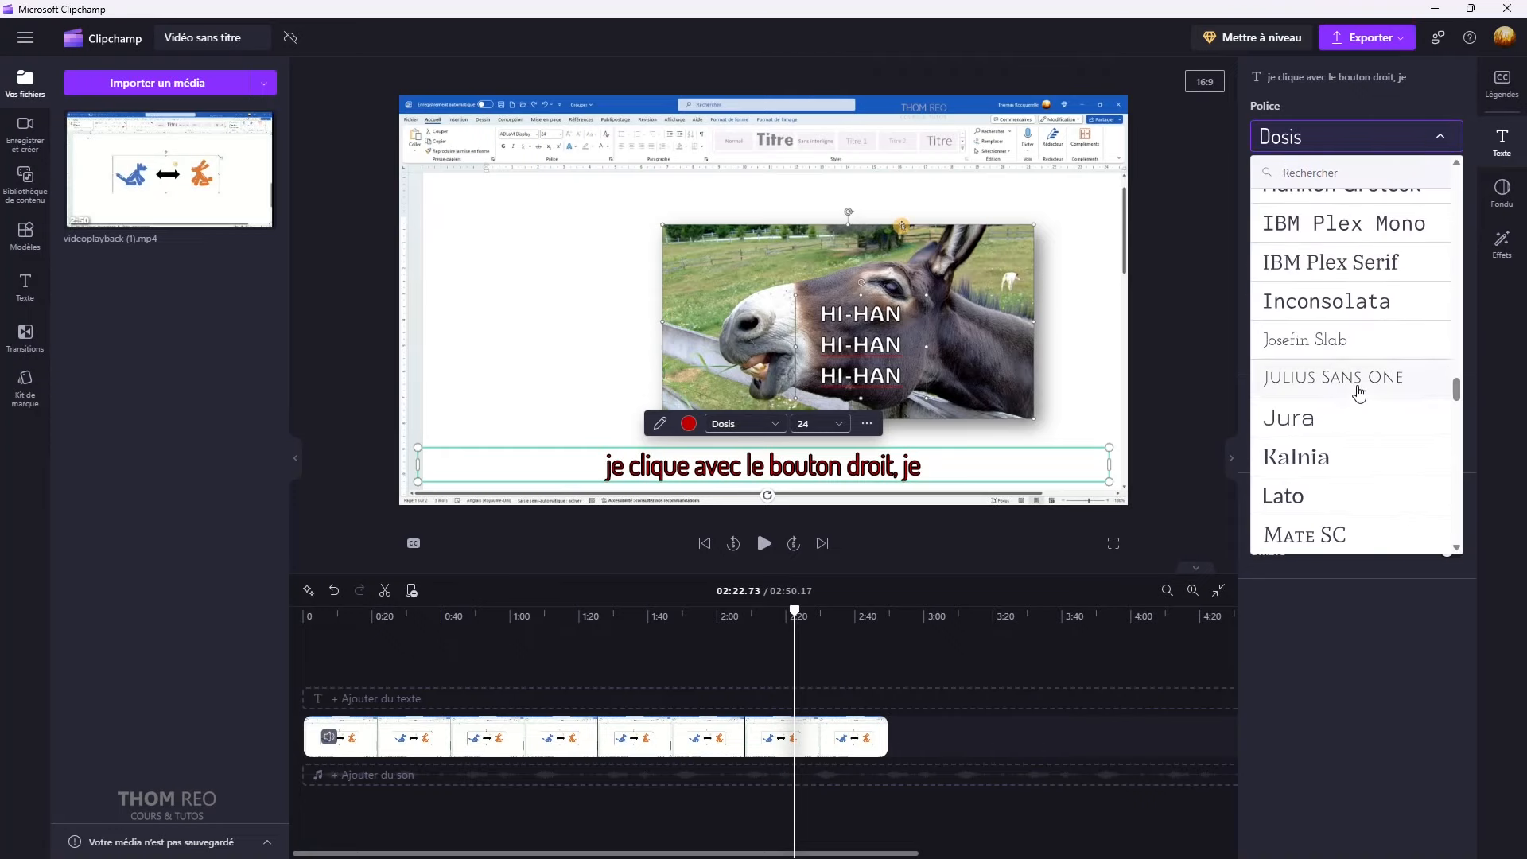
{"action": "scroll", "coordinate": [1356, 390], "scroll_direction": "up", "scroll_amount": 5}
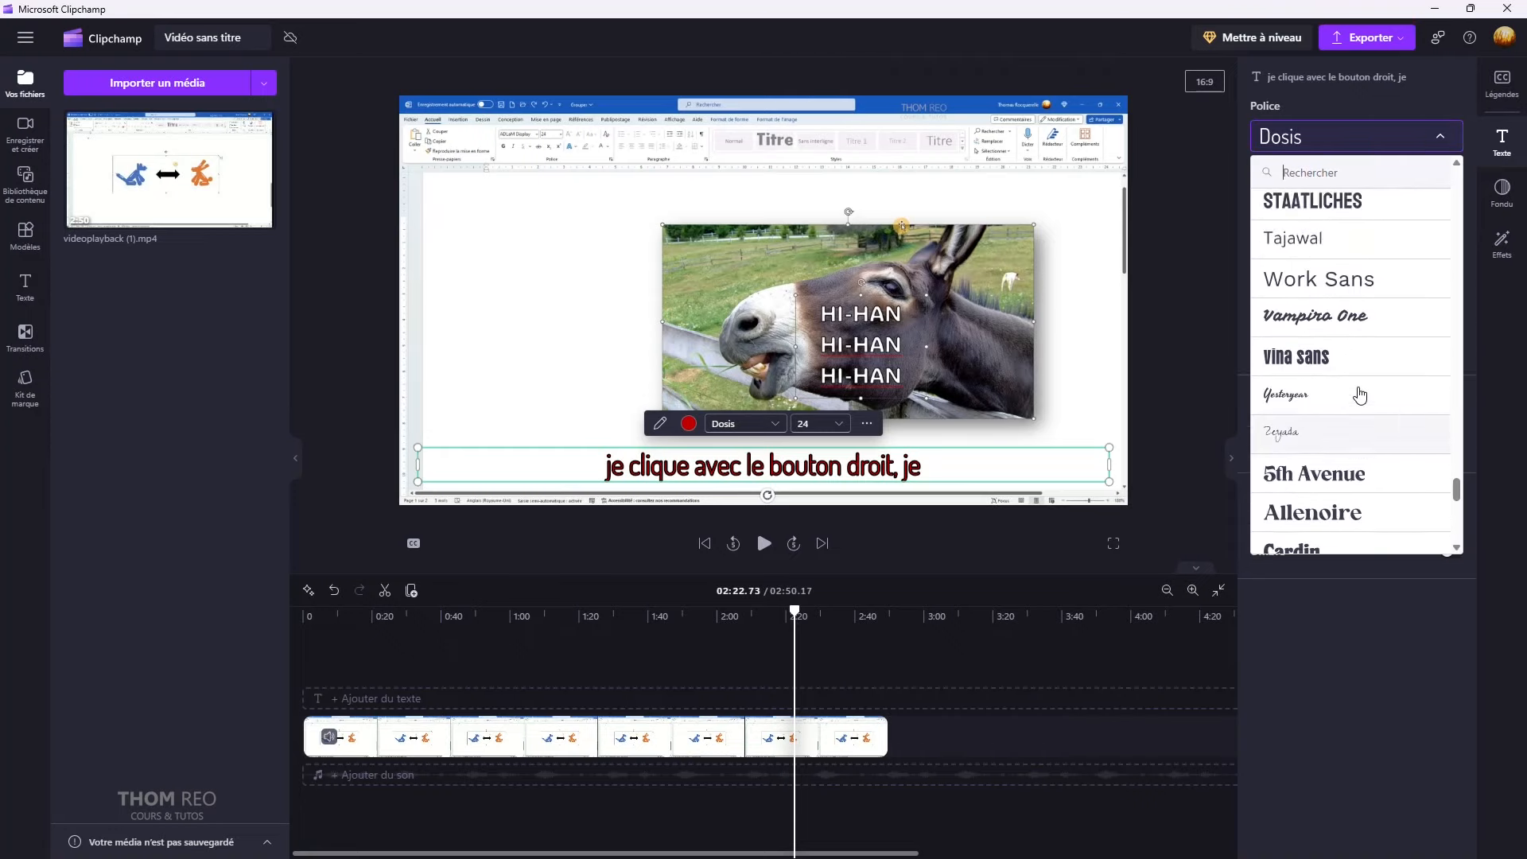
{"action": "left_click", "coordinate": [1352, 389]}
{"action": "left_click", "coordinate": [1363, 201]}
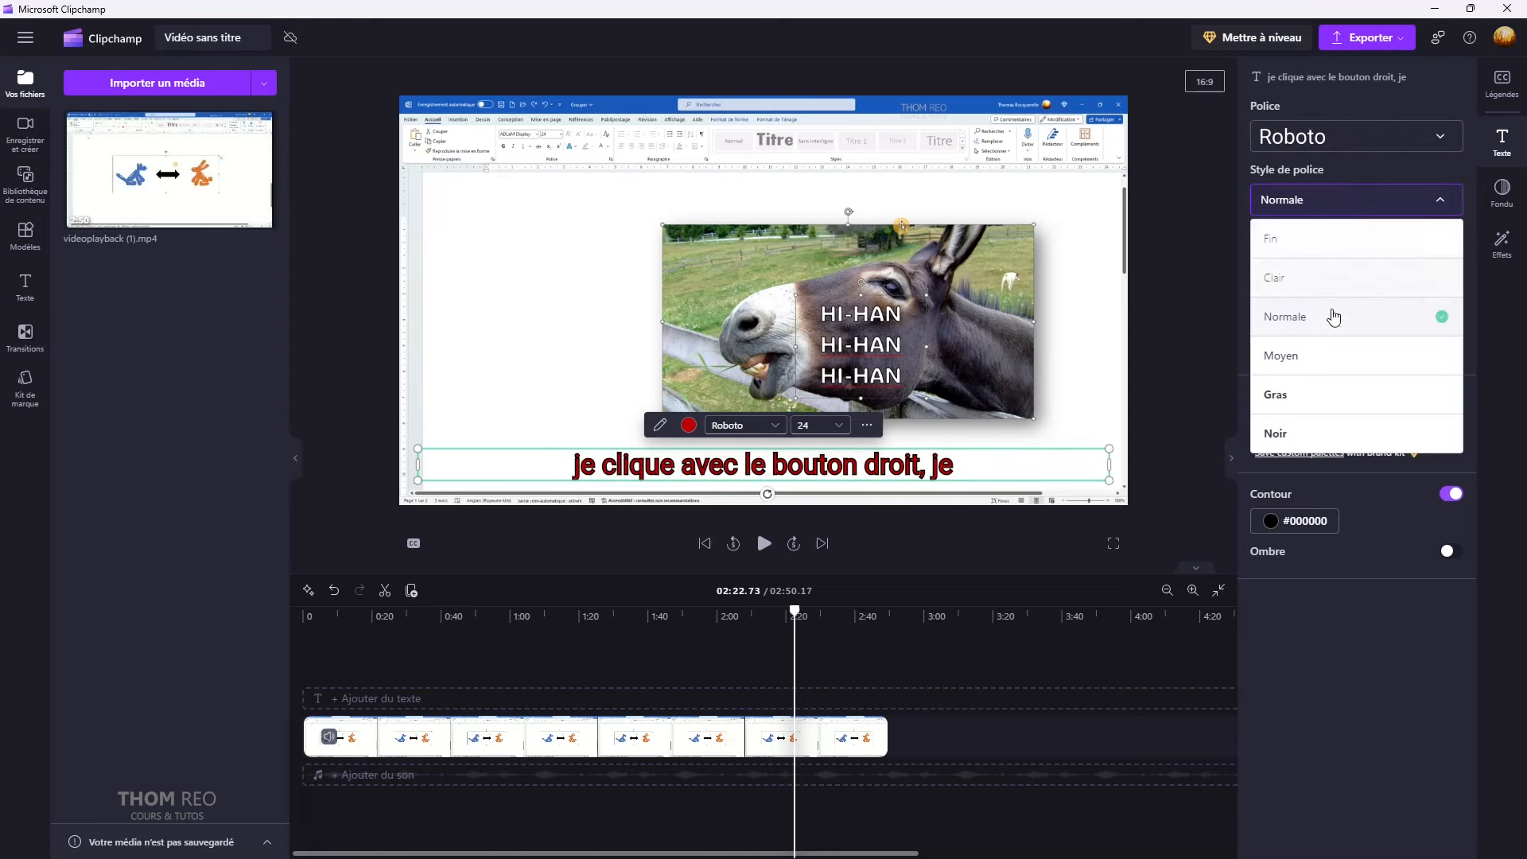
{"action": "left_click", "coordinate": [1365, 164]}
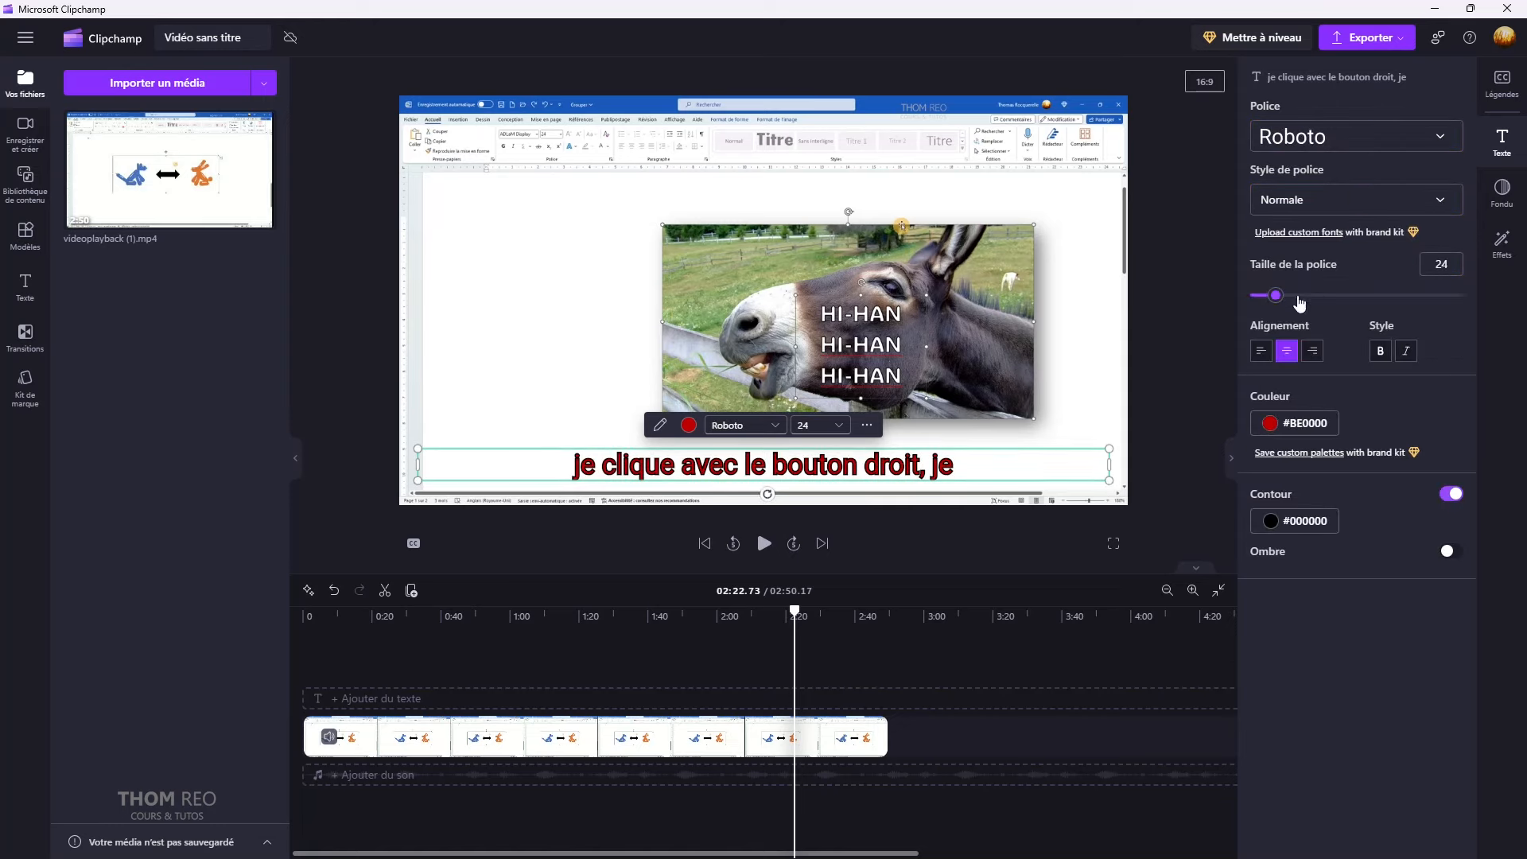
{"action": "mouse_move", "coordinate": [1275, 296]}
{"action": "left_mouse_down"}
{"action": "mouse_move", "coordinate": [1372, 305]}
{"action": "mouse_move", "coordinate": [1278, 313]}
{"action": "mouse_move", "coordinate": [1333, 300]}
{"action": "mouse_move", "coordinate": [1290, 306]}
{"action": "left_mouse_up"}
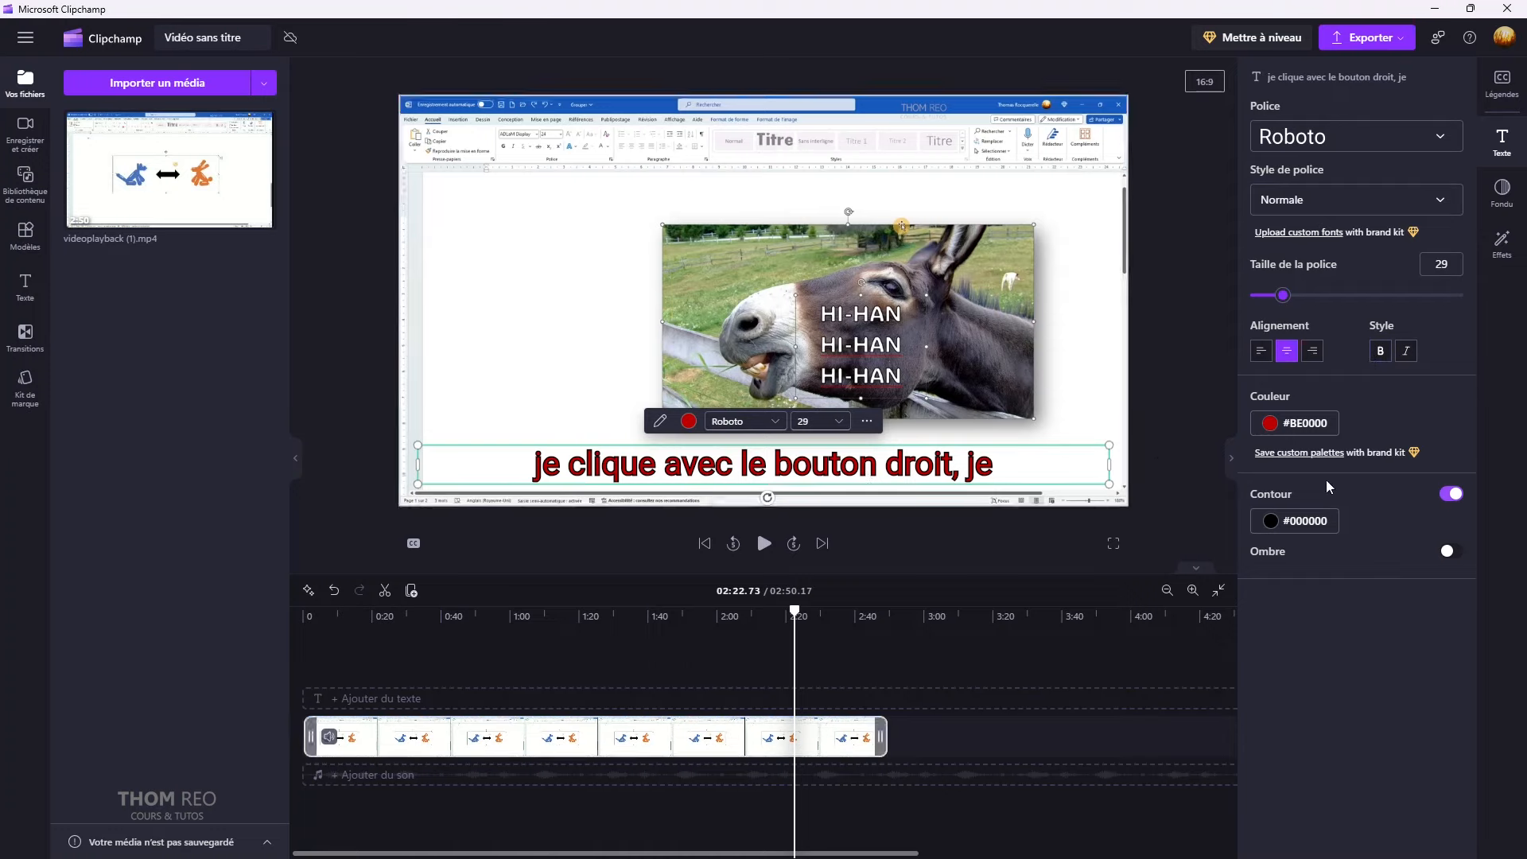
- Turn the caption's outline off and on again, and colour it yellow #FDD800
{"action": "left_click", "coordinate": [1459, 499]}
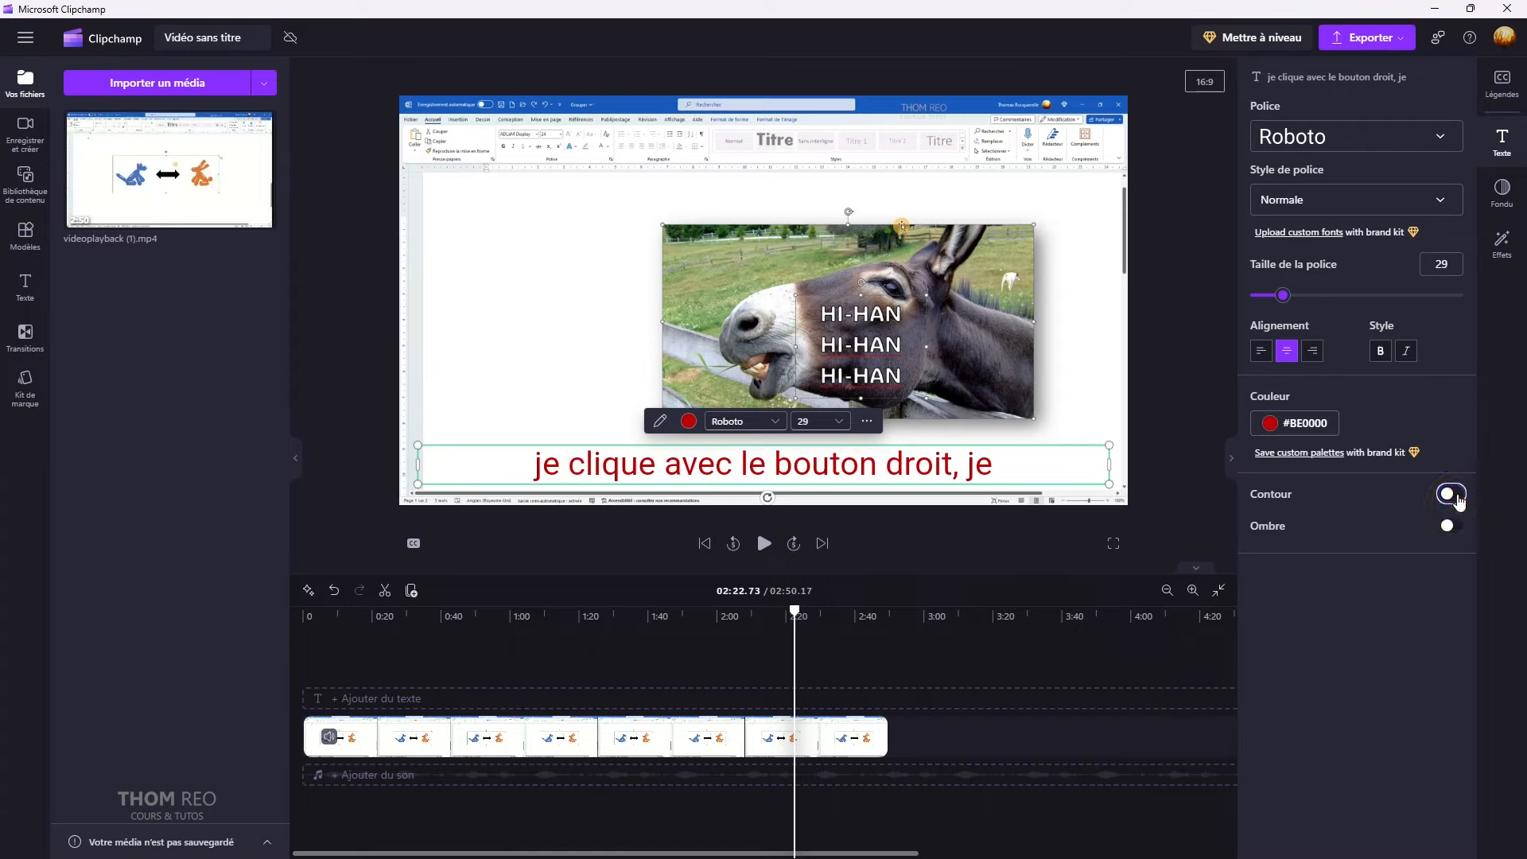
{"action": "left_click", "coordinate": [1459, 494]}
{"action": "left_click", "coordinate": [1272, 522]}
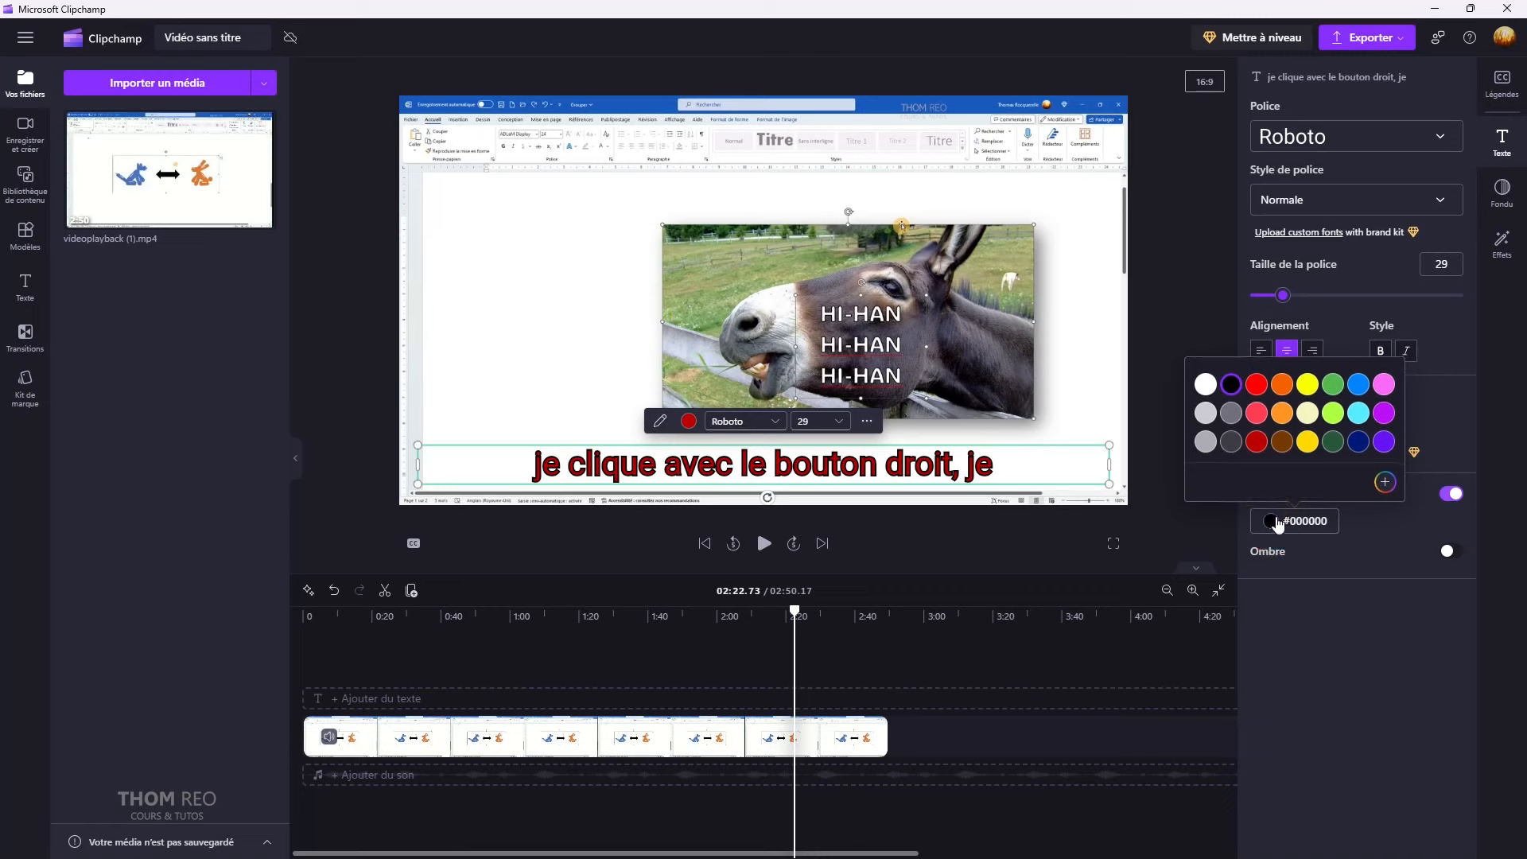
{"action": "left_click", "coordinate": [1314, 450]}
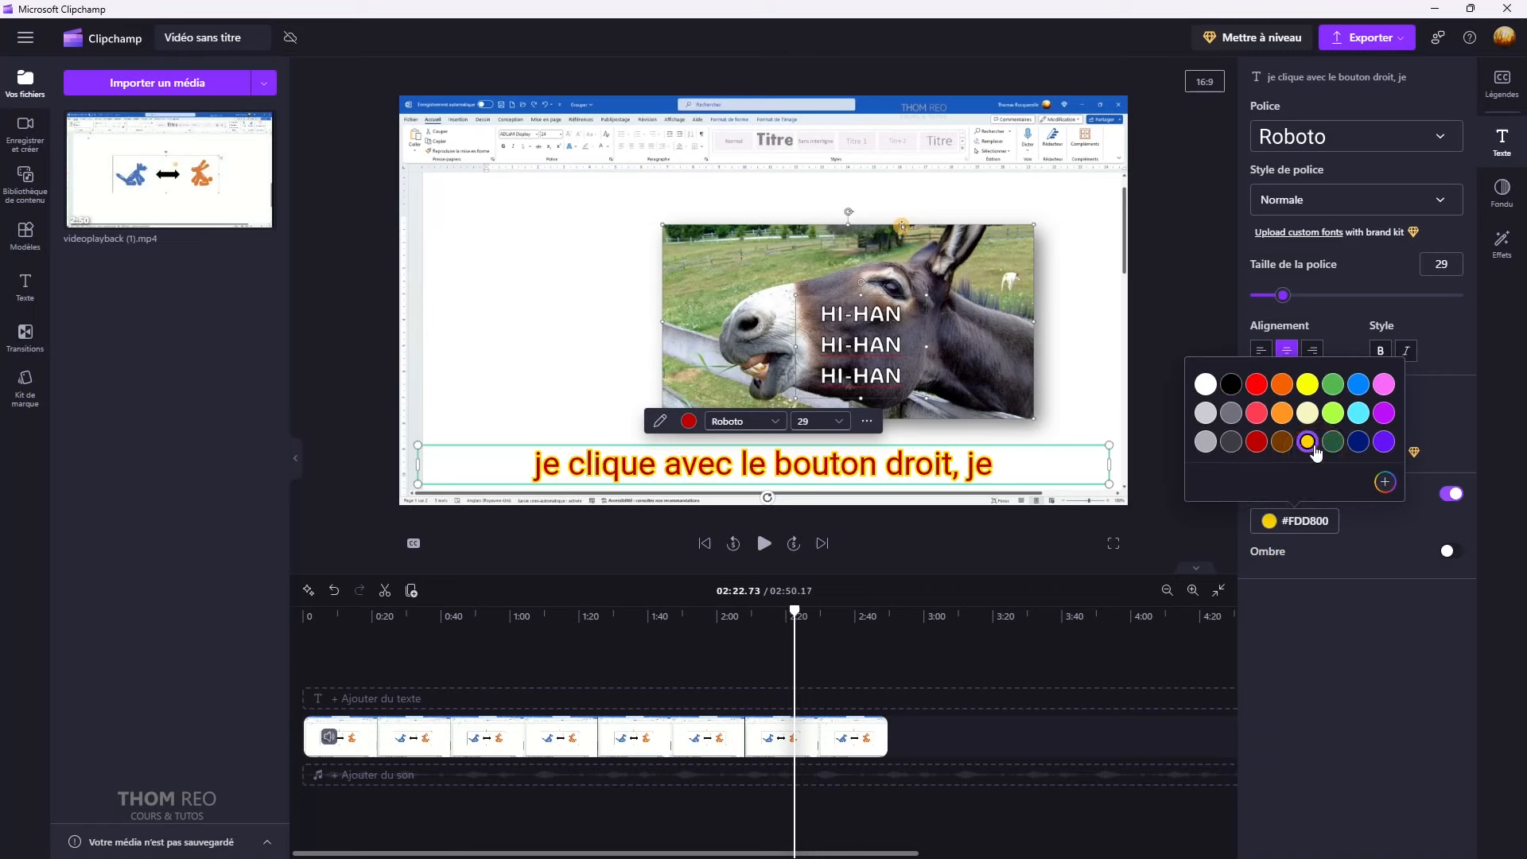
{"action": "left_click", "coordinate": [1434, 575]}
- Set the caption's outline to white #FFFFFF and its font size to 22 after trying the shadow option
{"action": "left_click", "coordinate": [1449, 551]}
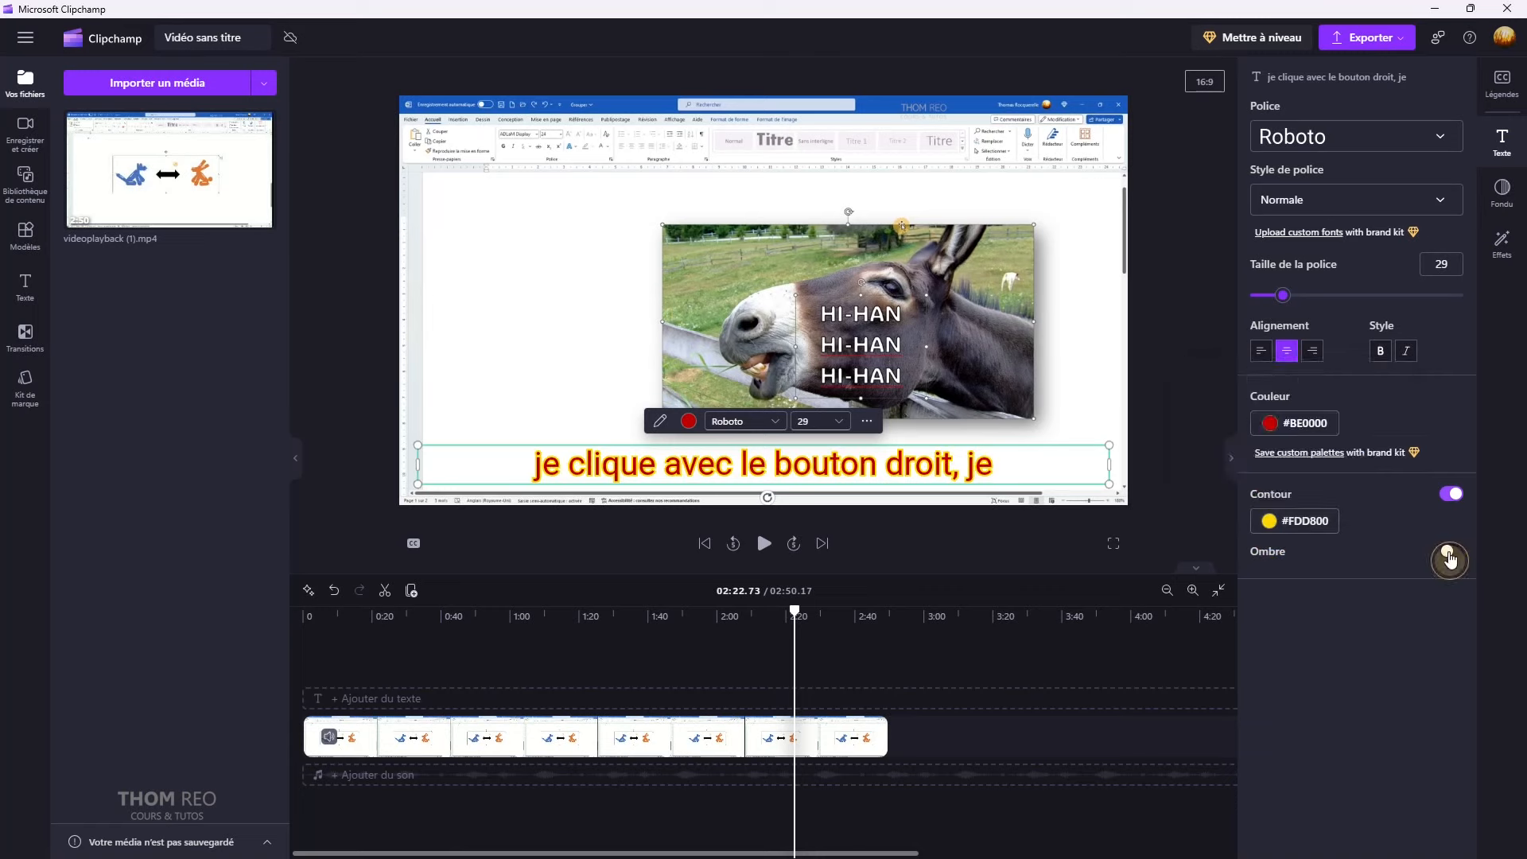
{"action": "left_click", "coordinate": [1452, 496]}
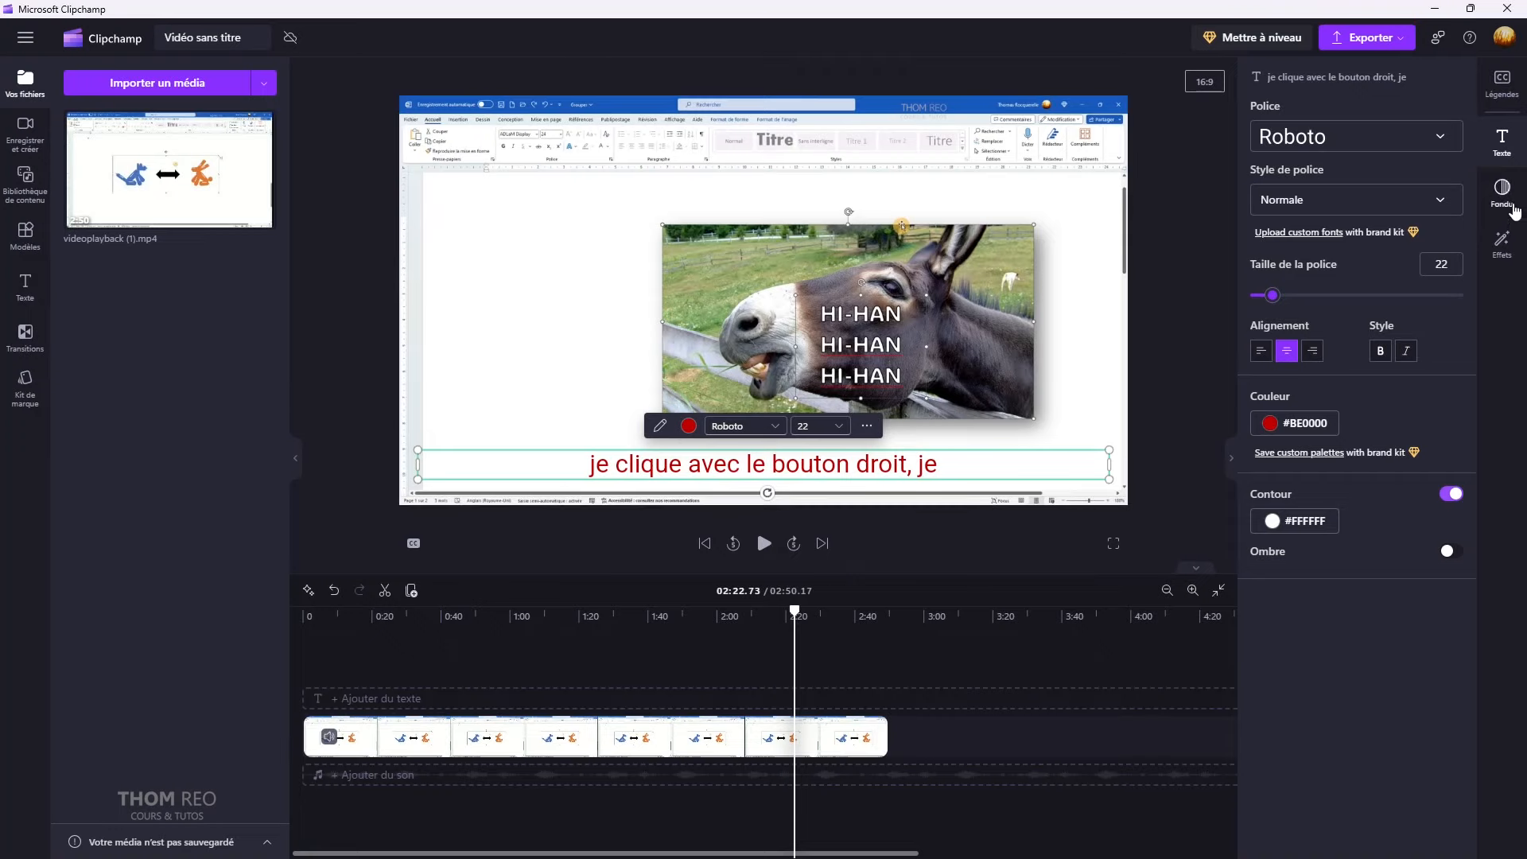
- Examine the caption's fade-in and fade-out settings and the visual effects available for its text
{"action": "left_click", "coordinate": [1509, 200]}
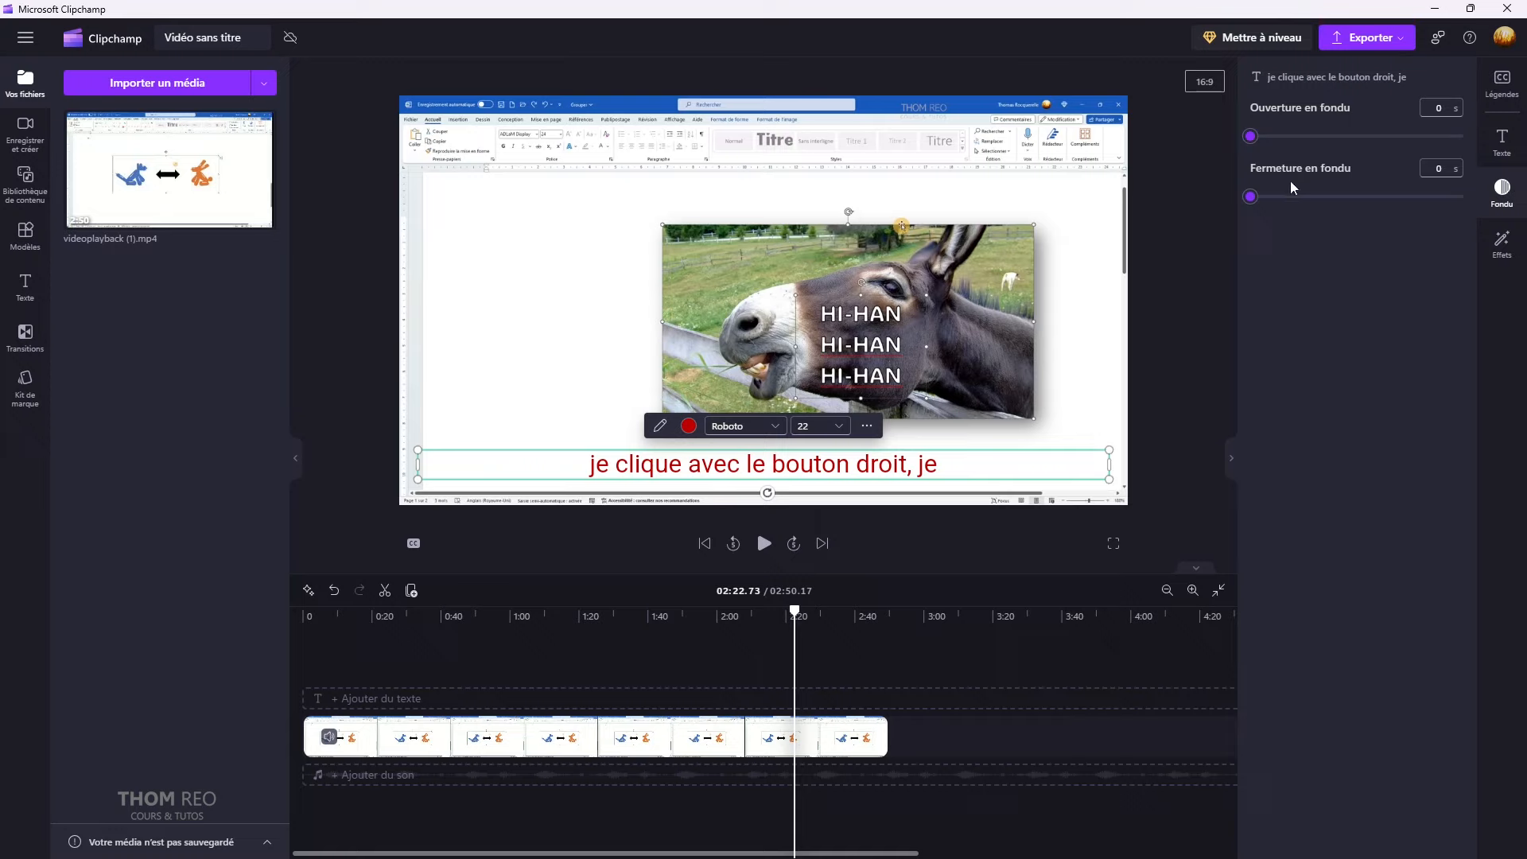
{"action": "left_click", "coordinate": [1504, 262]}
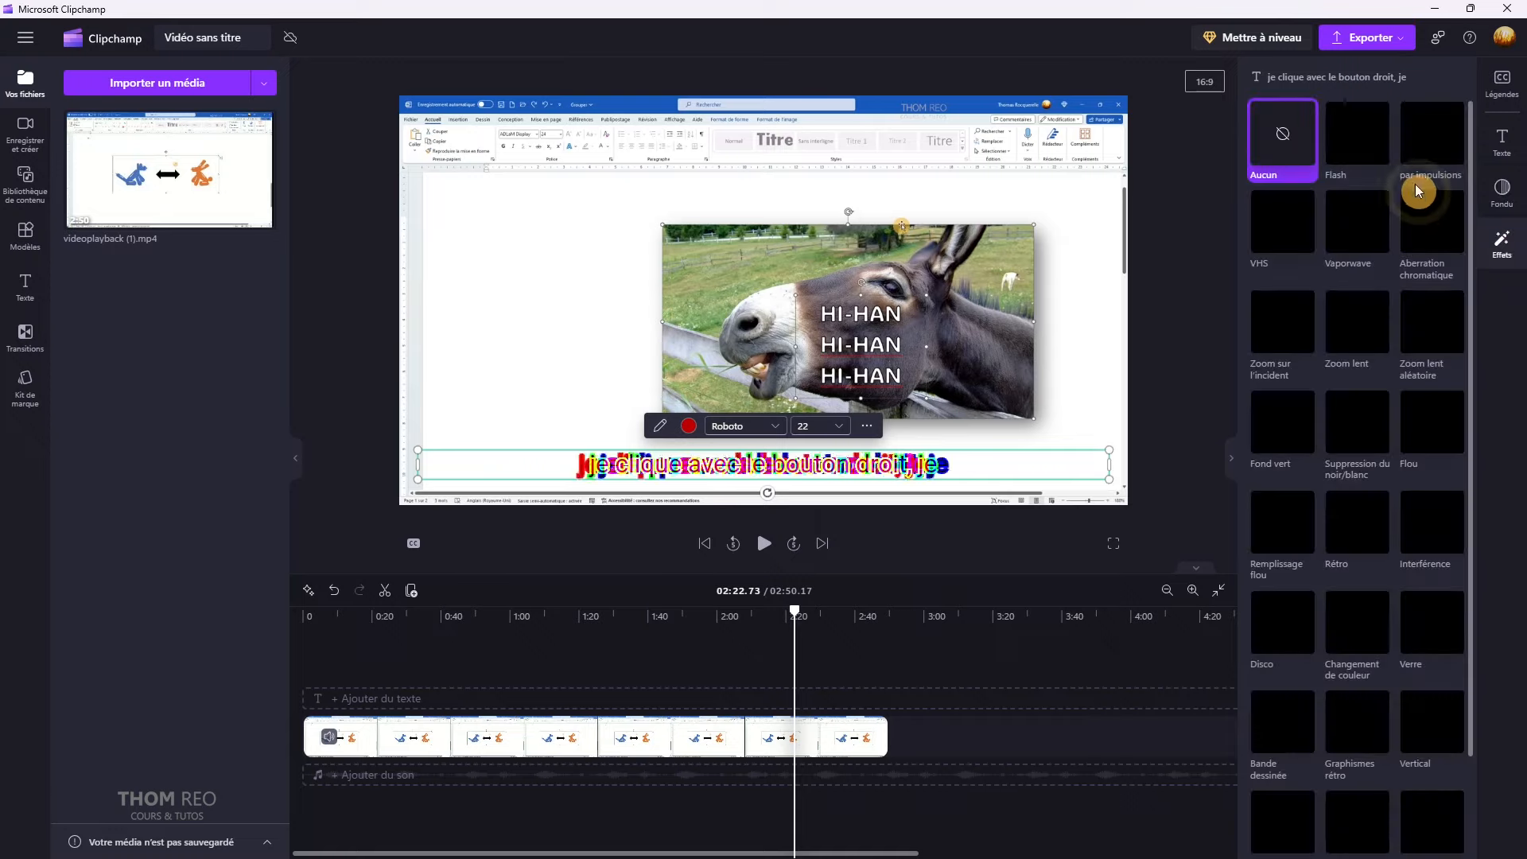